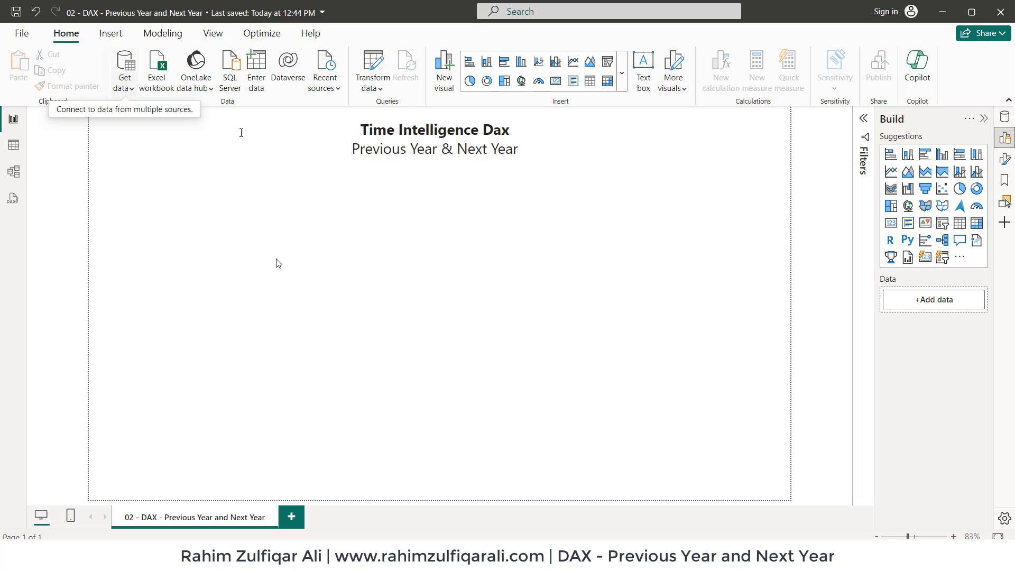
- Import the Dates table from the dates.xlsx workbook and check its fields
click(370, 209)
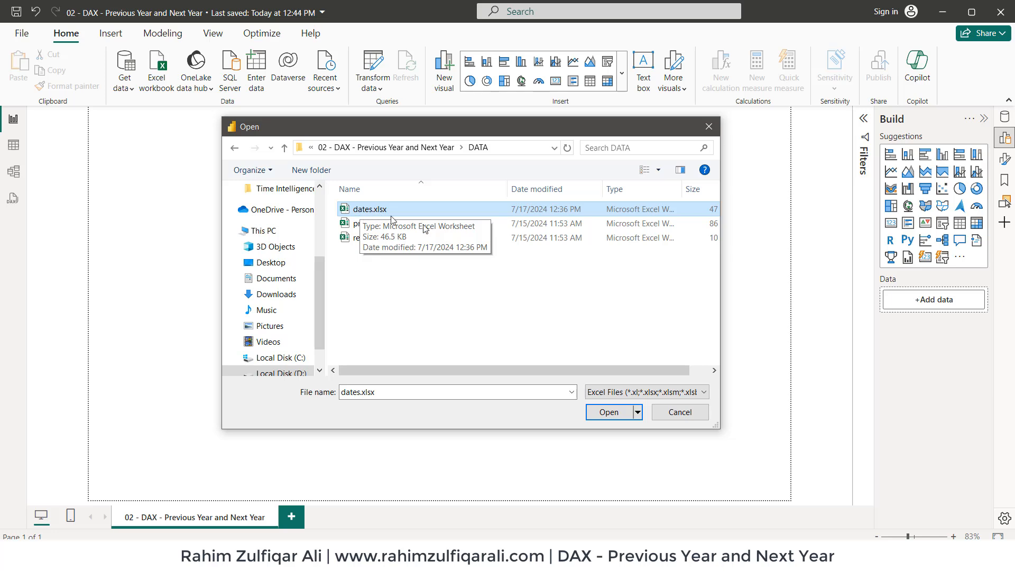
click(608, 413)
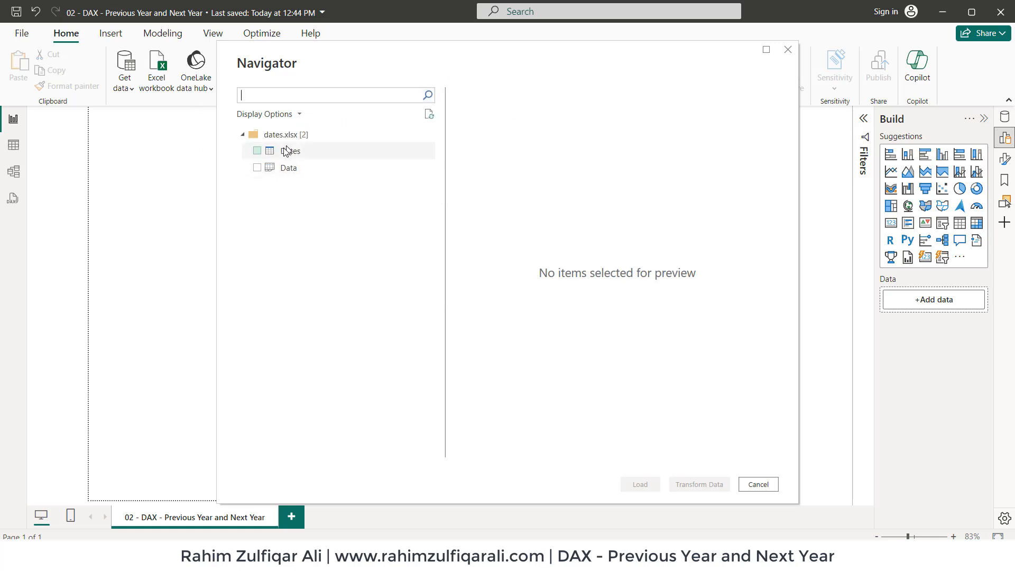
click(257, 151)
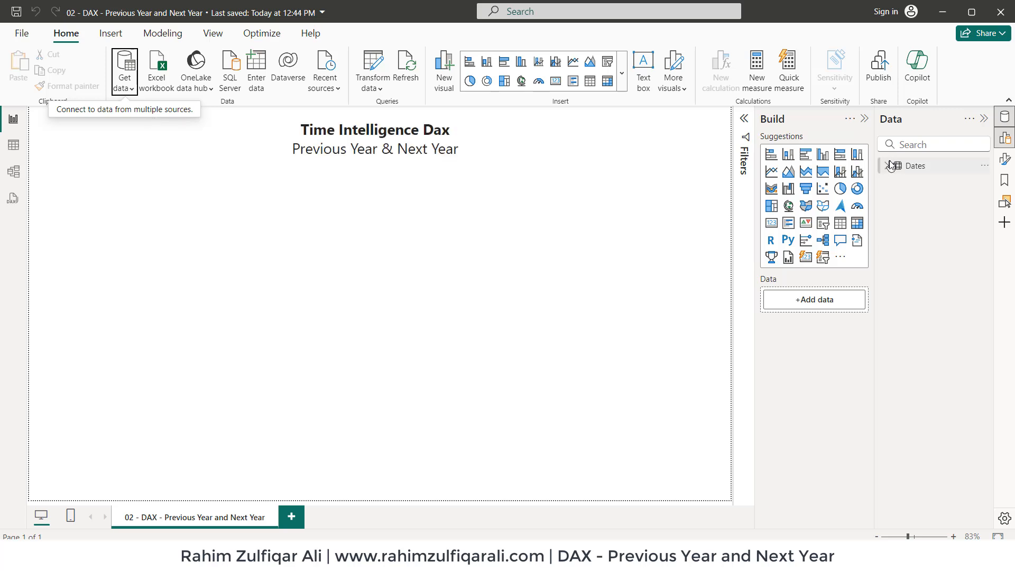
click(890, 166)
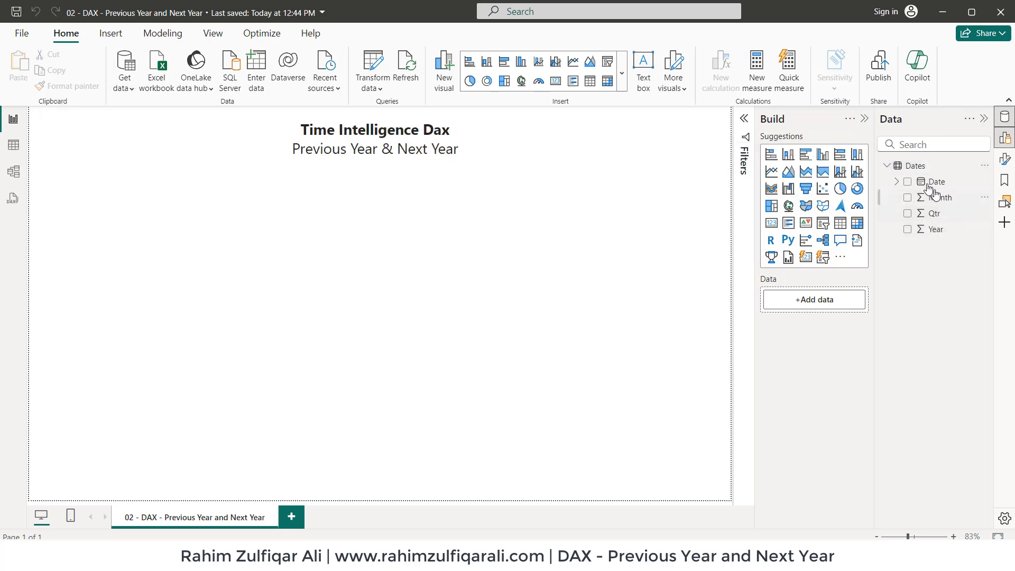
click(892, 170)
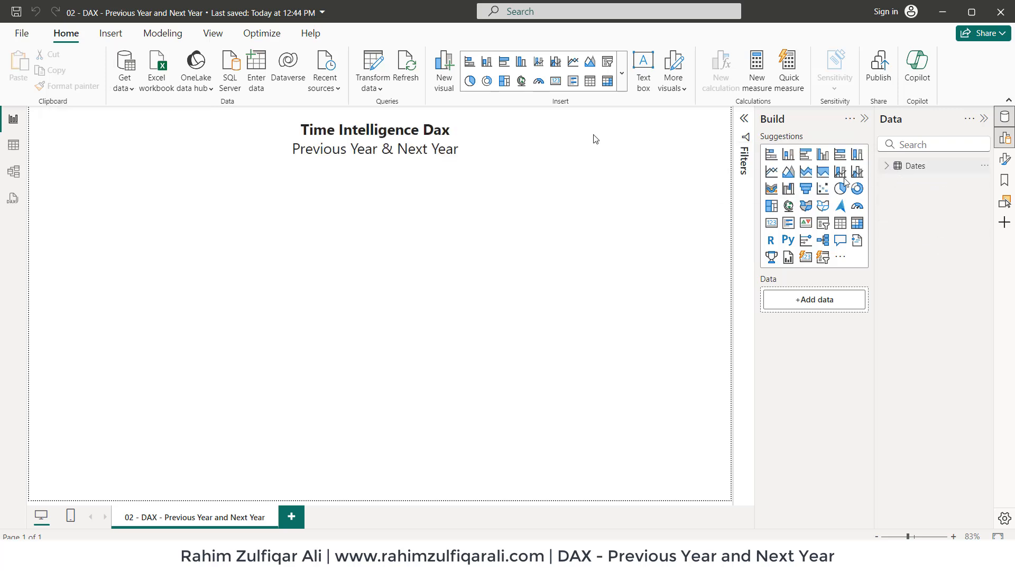
- Import the Products table from the products.xlsx Excel workbook
click(125, 84)
click(136, 132)
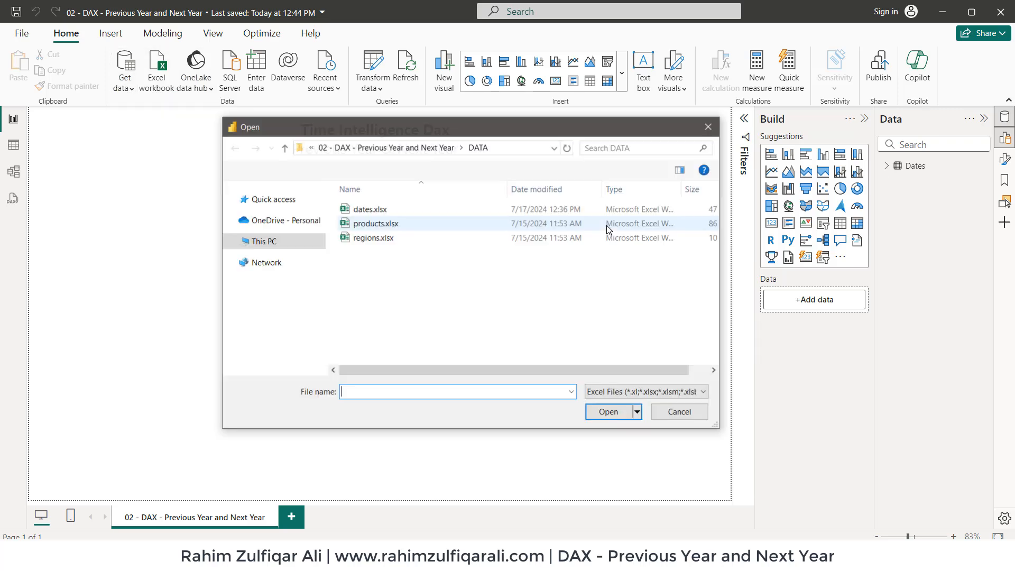
click(364, 223)
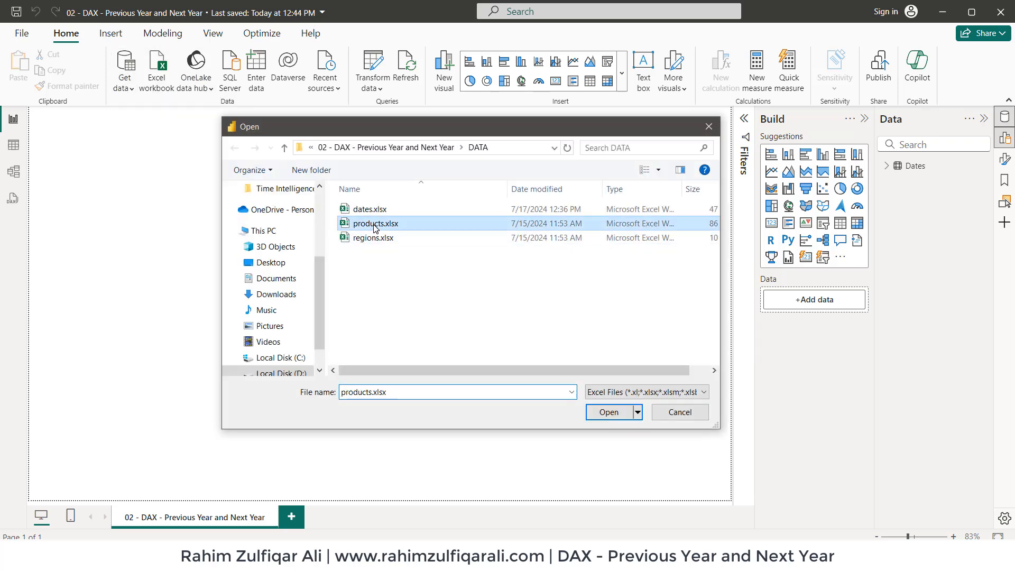
click(609, 412)
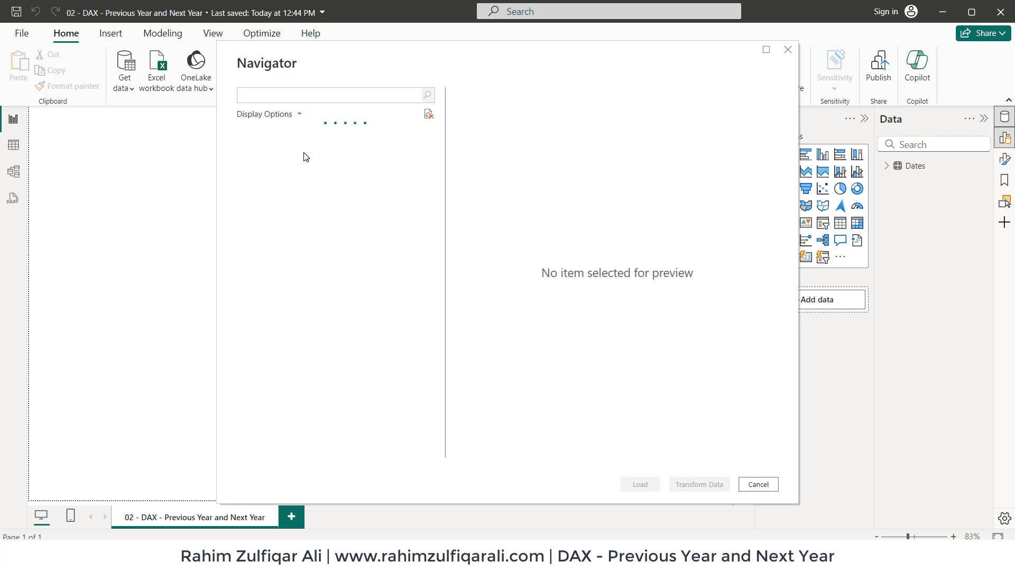
click(259, 173)
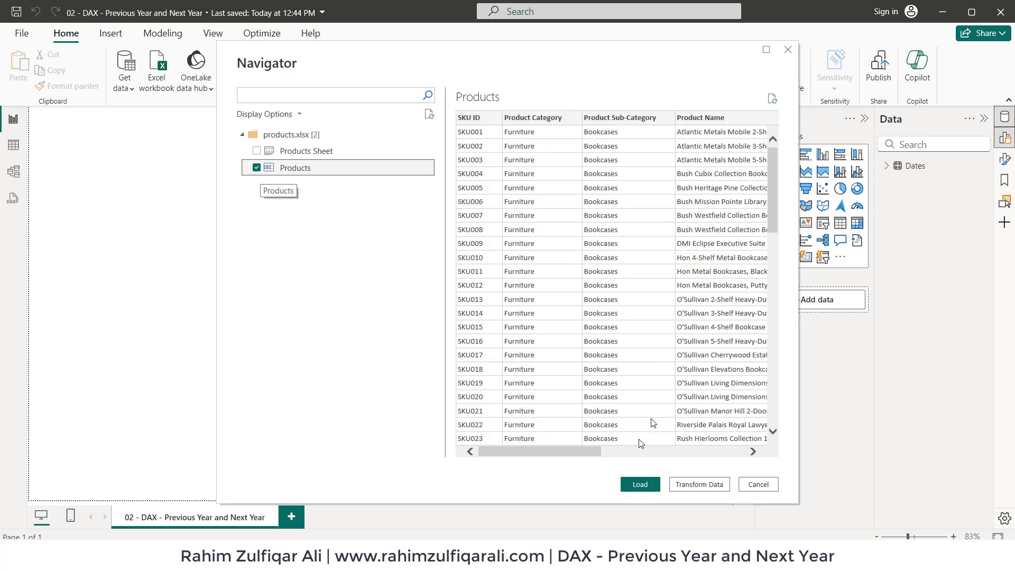
click(640, 484)
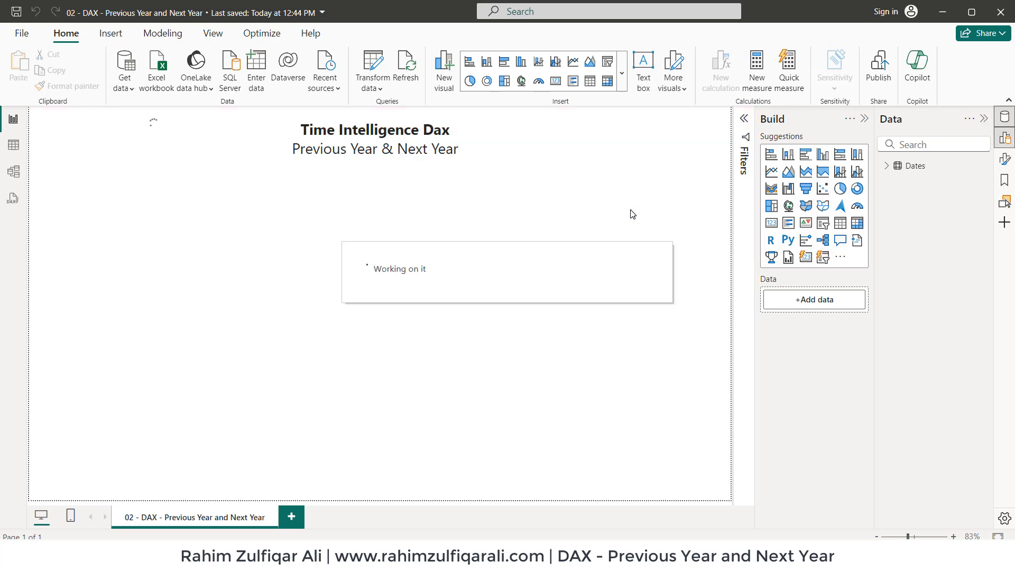
- Import the tblRegions table from the regions.xlsx Excel workbook
click(133, 90)
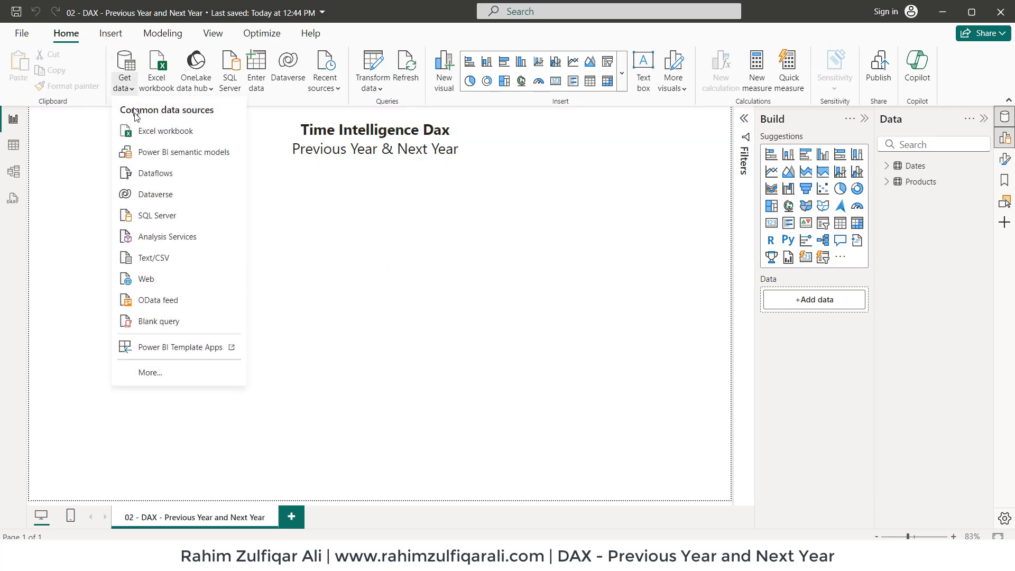
click(136, 131)
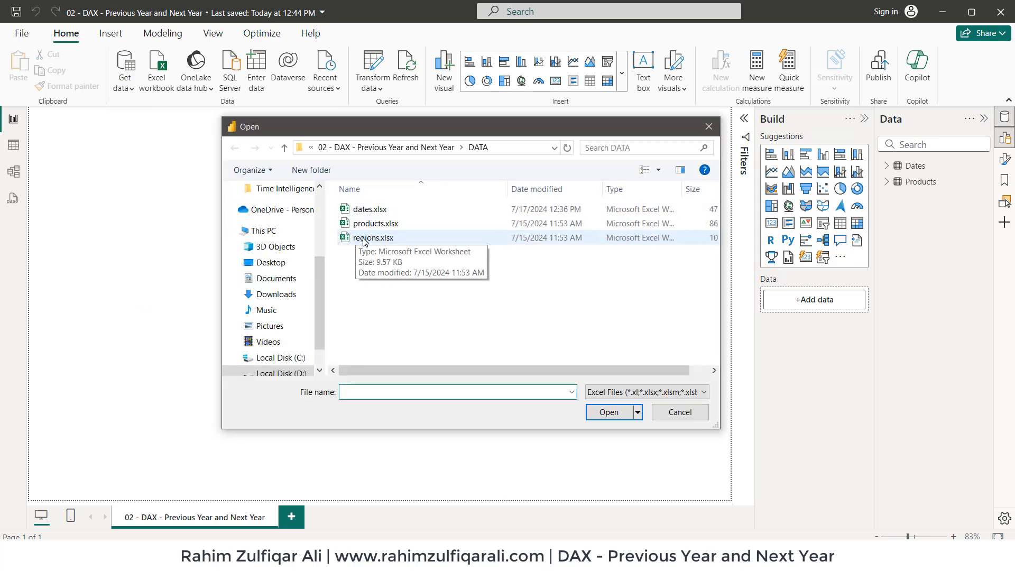
click(374, 237)
click(608, 412)
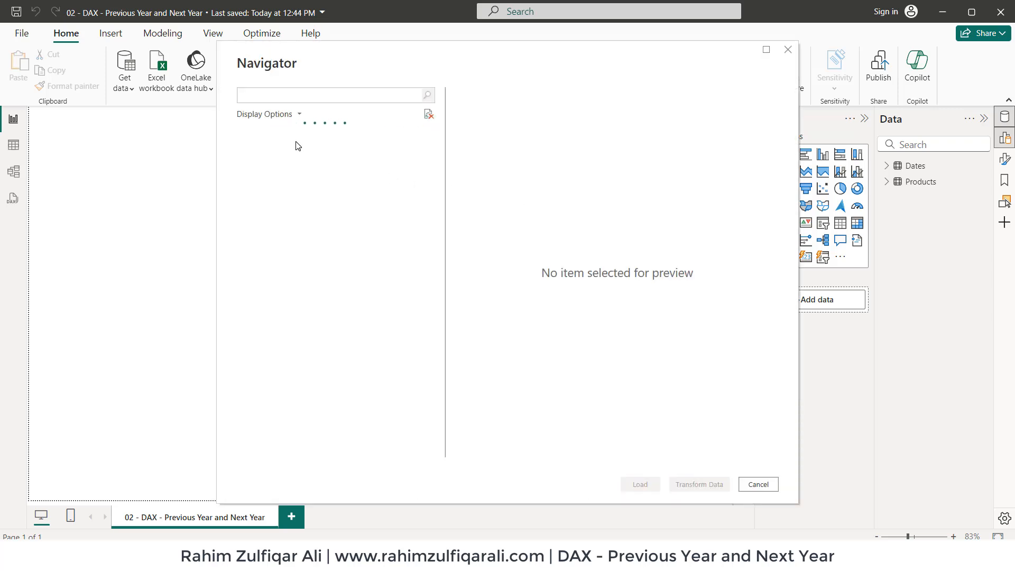
click(256, 150)
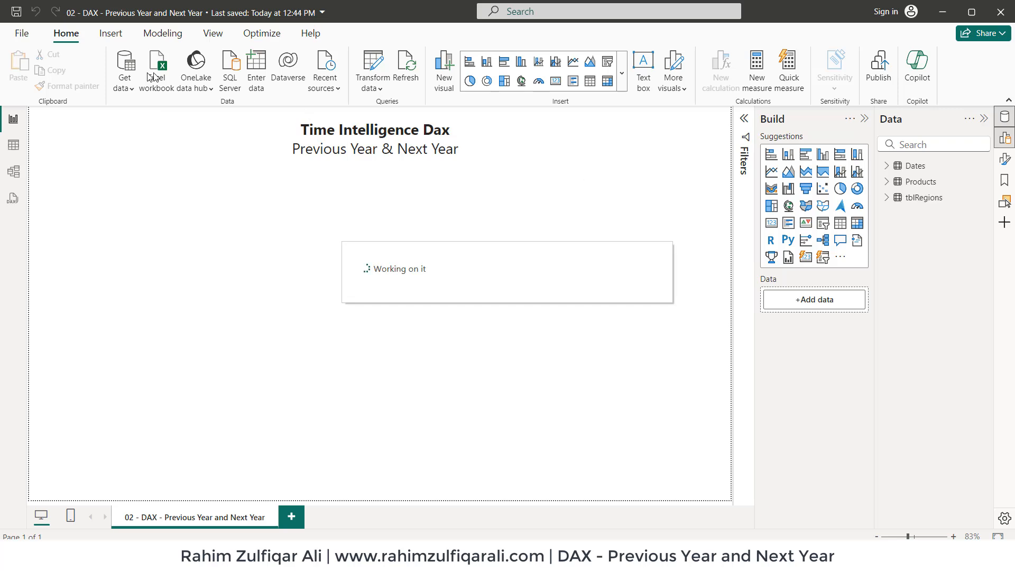
- Import the returns data from the text file returns.txt, keeping the Tab delimiter
click(121, 88)
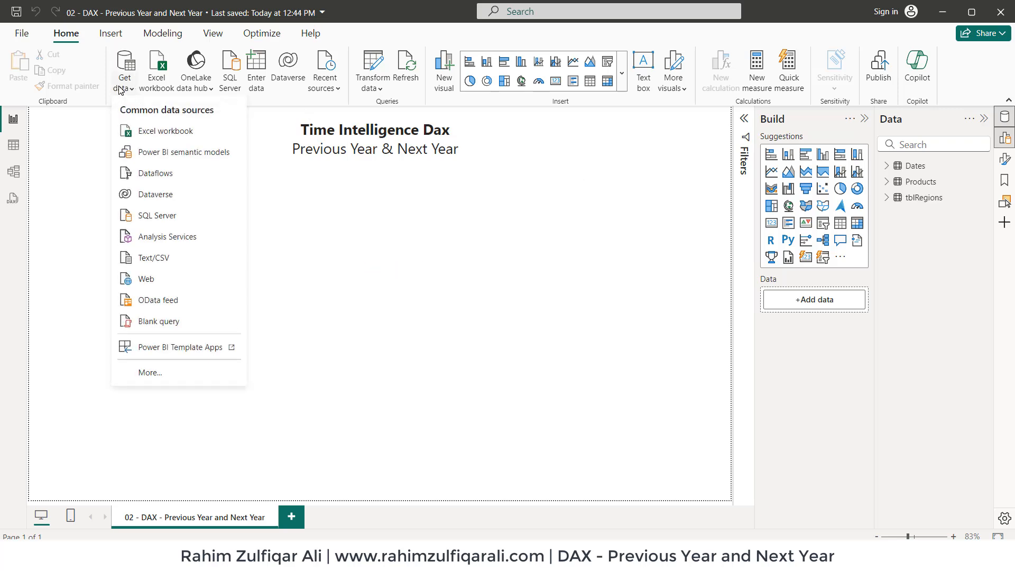
click(146, 258)
click(373, 212)
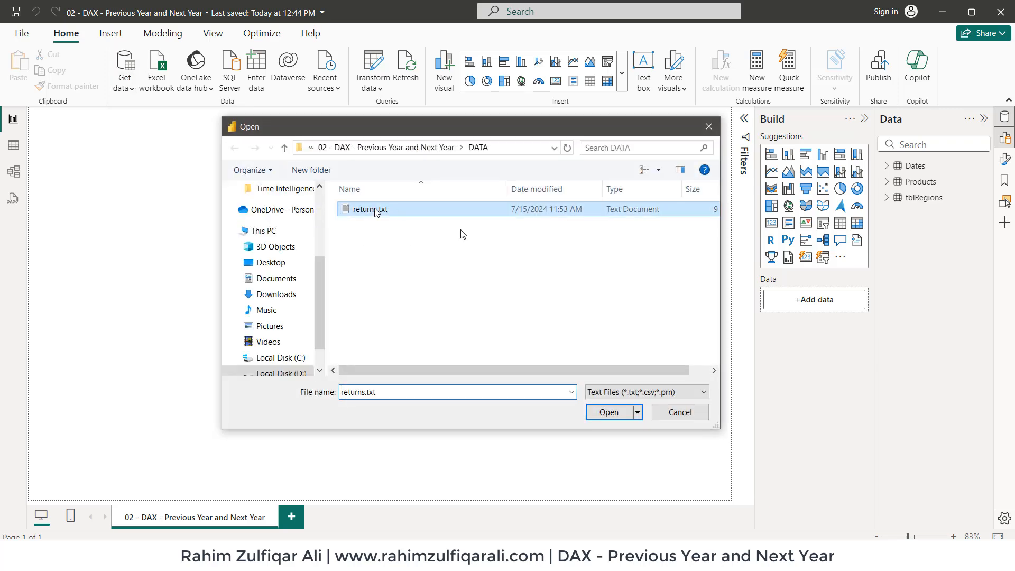
click(606, 413)
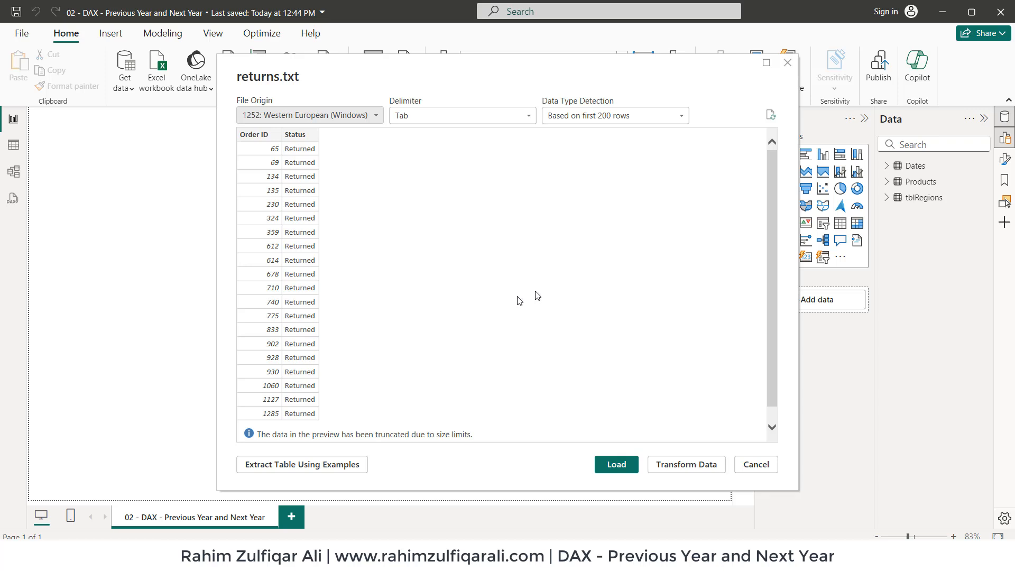
click(617, 464)
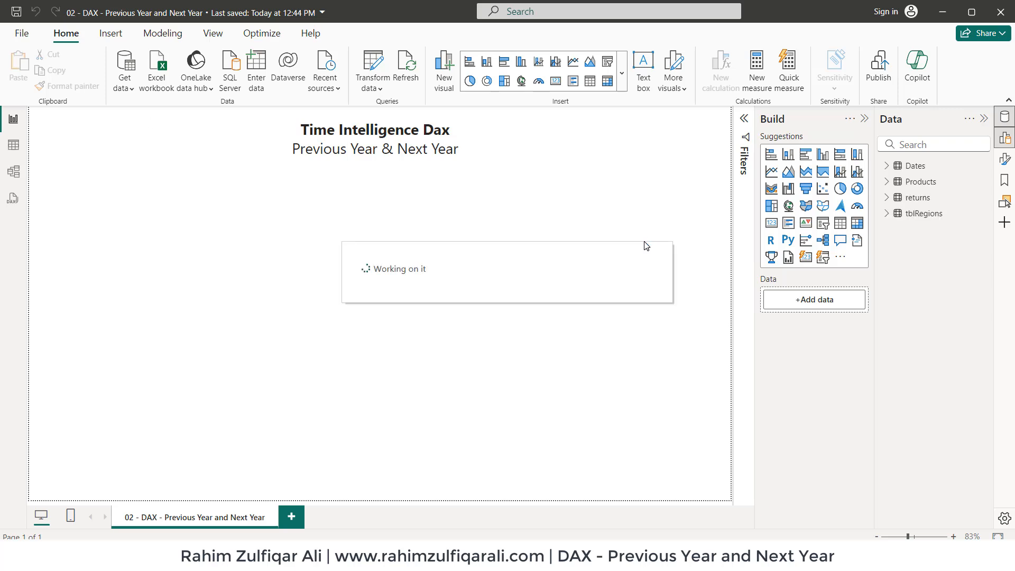
- Import the Customers and Orders tables from the Access database superstore.accdb
click(130, 93)
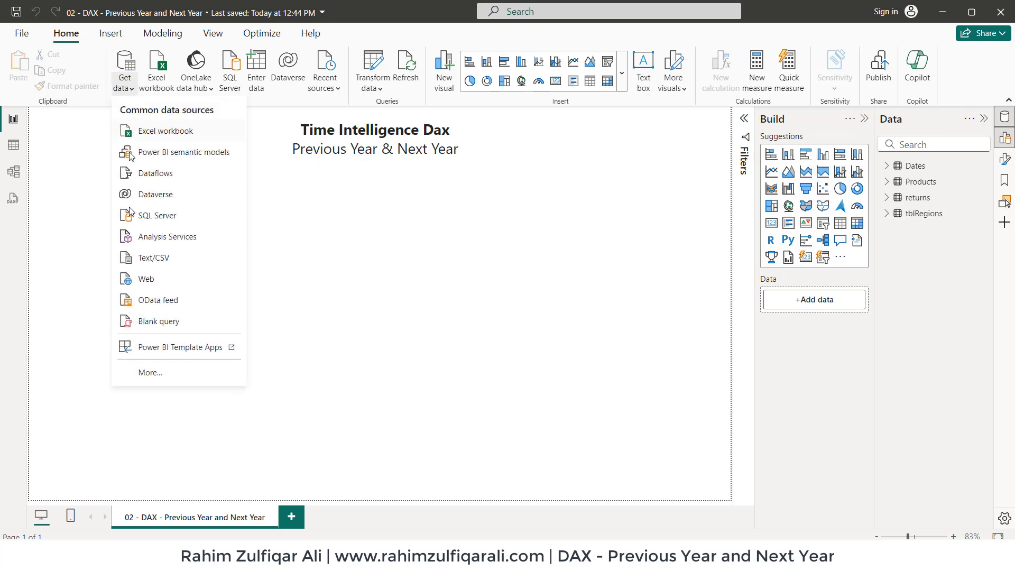
click(149, 373)
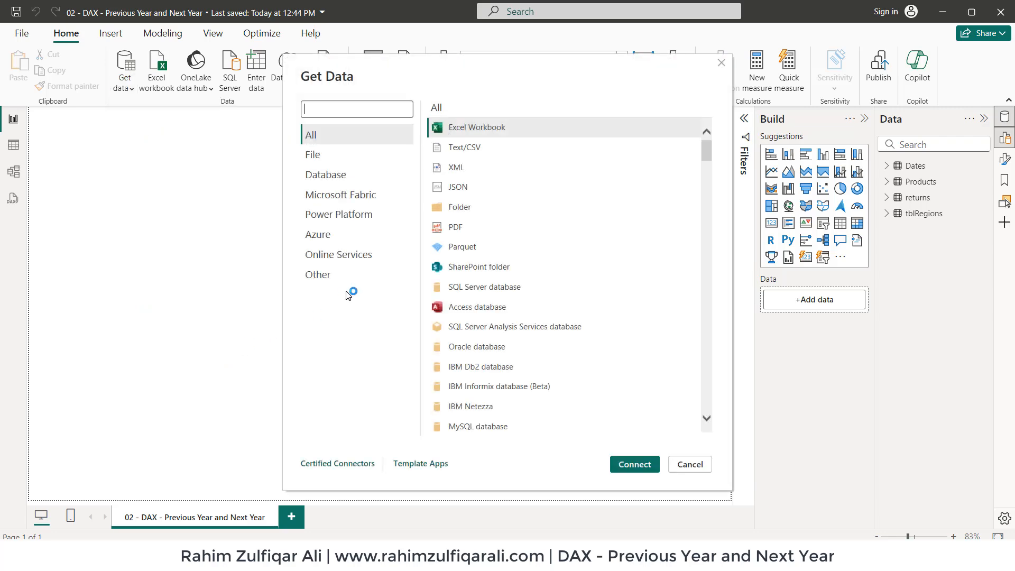
click(465, 308)
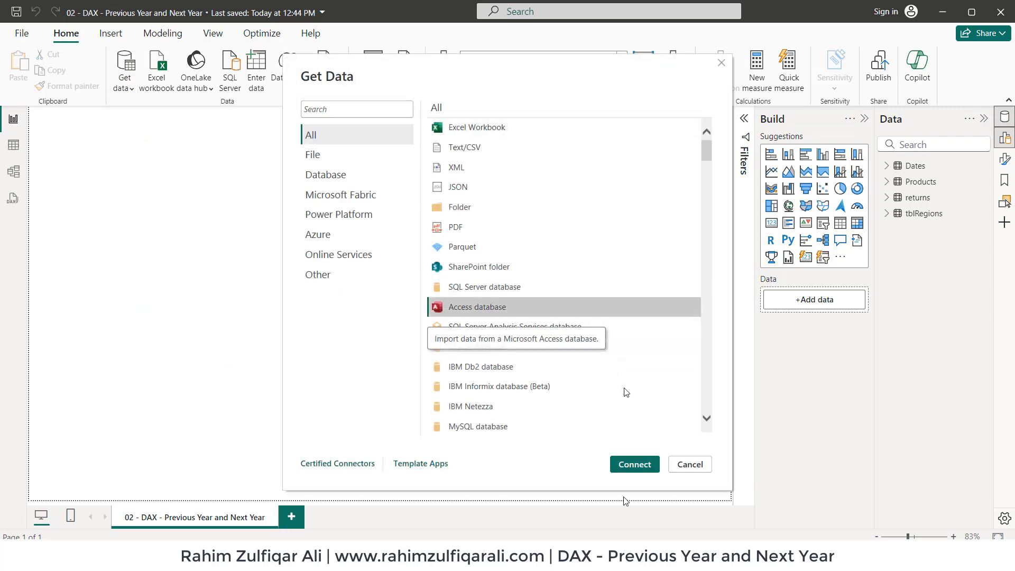
click(641, 465)
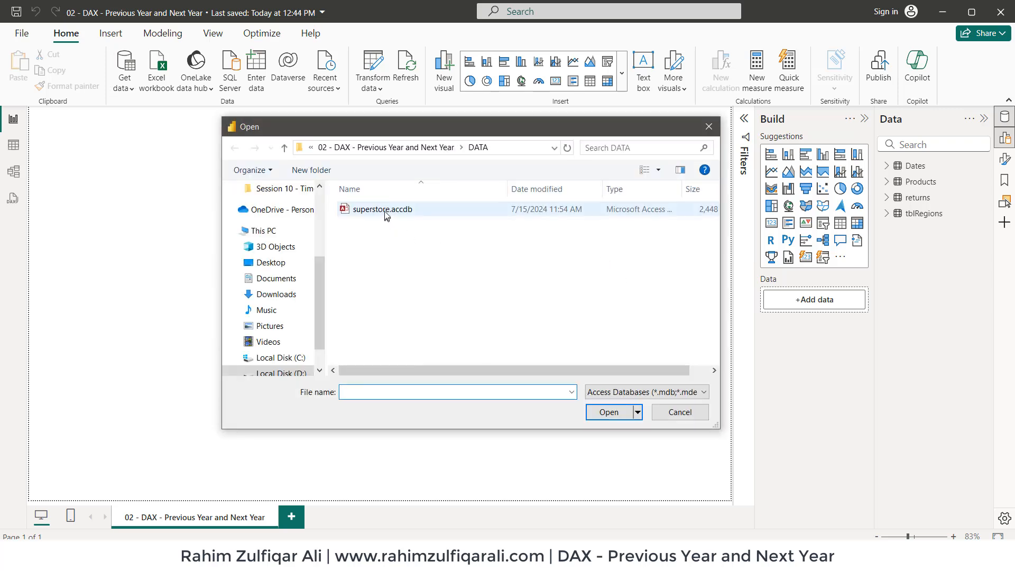
click(460, 209)
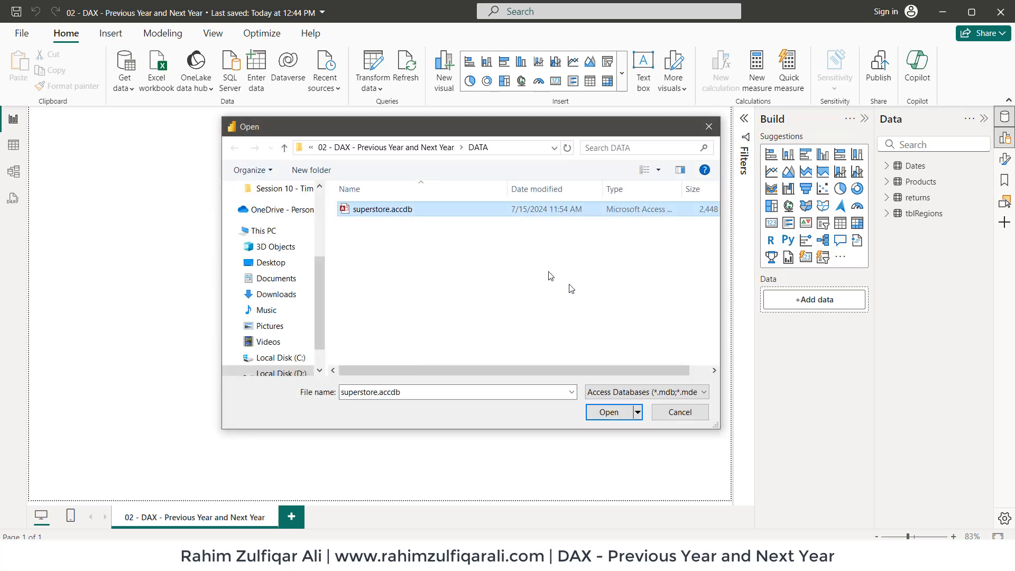
click(608, 412)
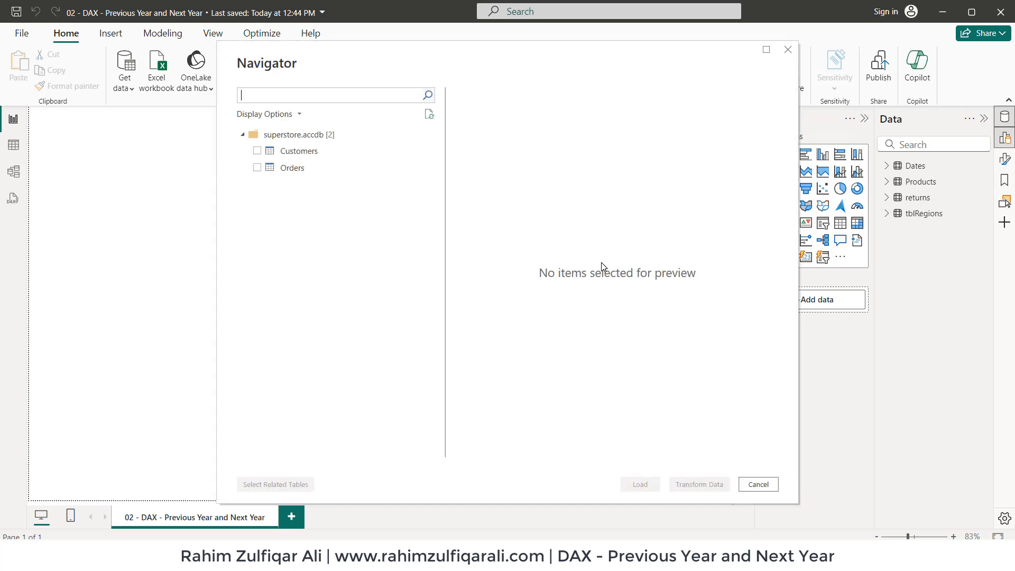
click(257, 151)
click(257, 168)
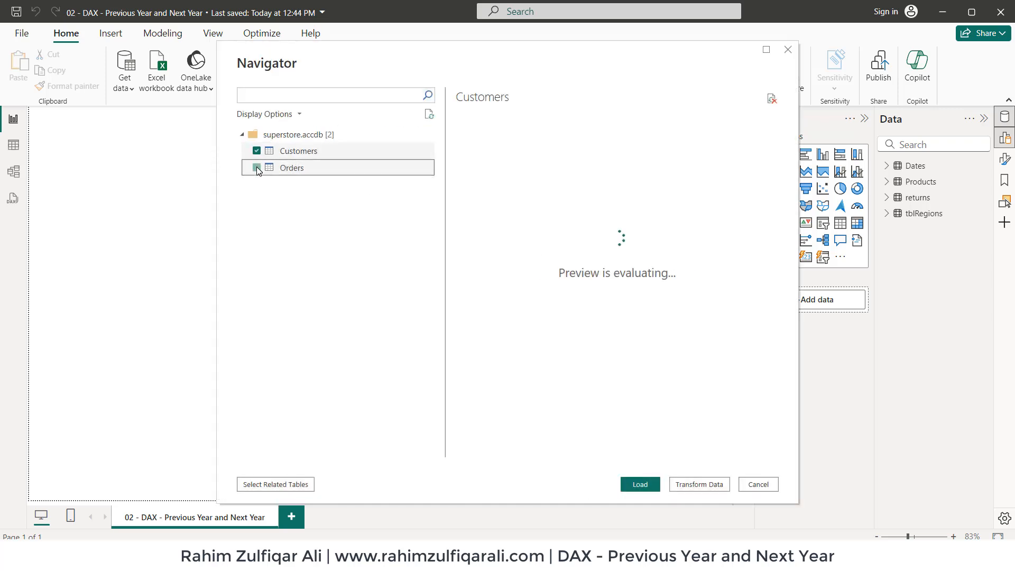
click(637, 488)
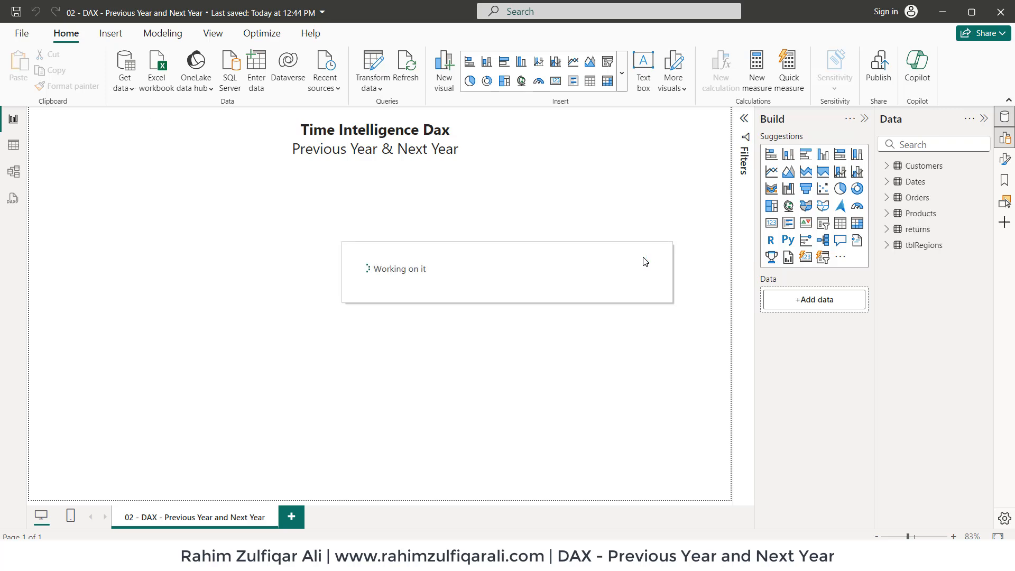
- Switch to the model view, collapse the properties area and bring the distant Orders table close to the tblRegions and returns tables
click(15, 173)
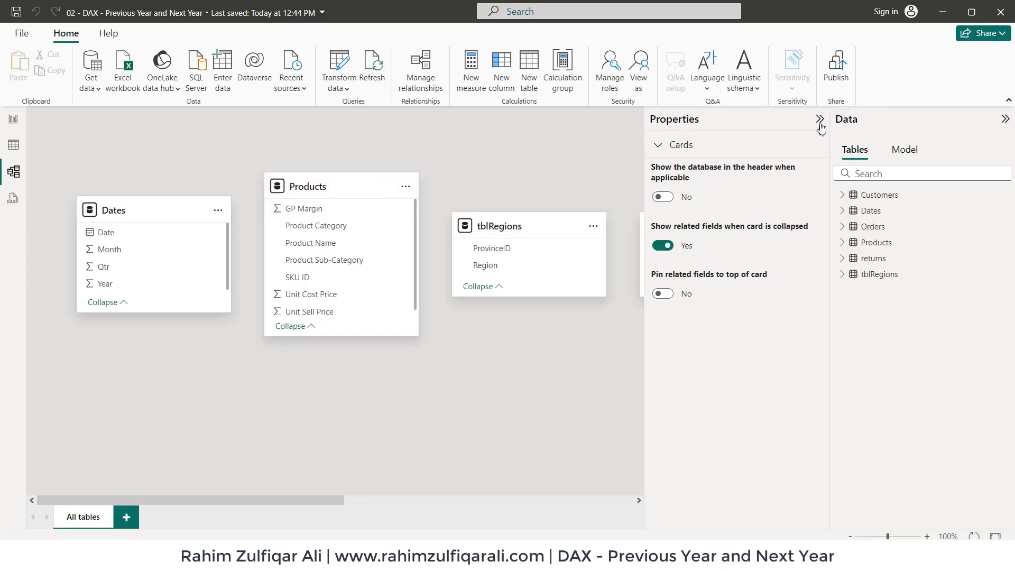
click(821, 122)
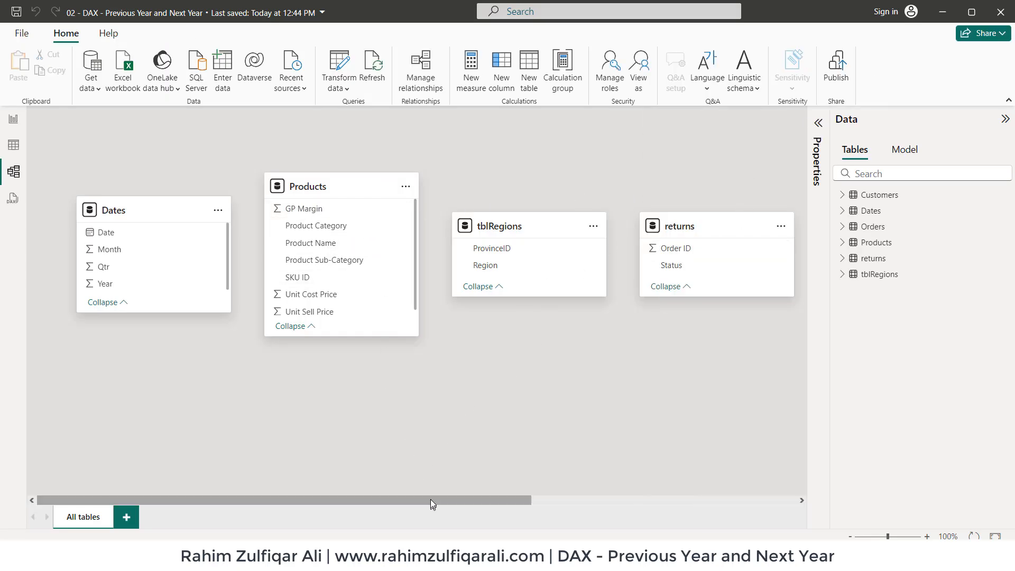
drag(432, 503, 777, 500)
drag(473, 174, 122, 267)
drag(303, 509, 78, 507)
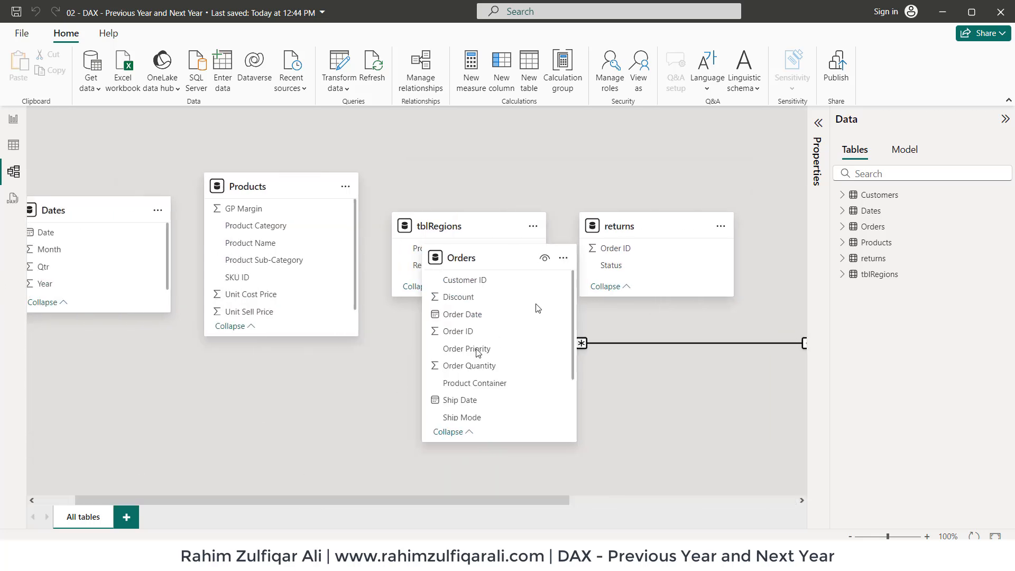
- Arrange the model diagram with Orders beside Dates, Products below Dates, tblRegions below Orders, returns at the upper right and Customers below it
click(851, 537)
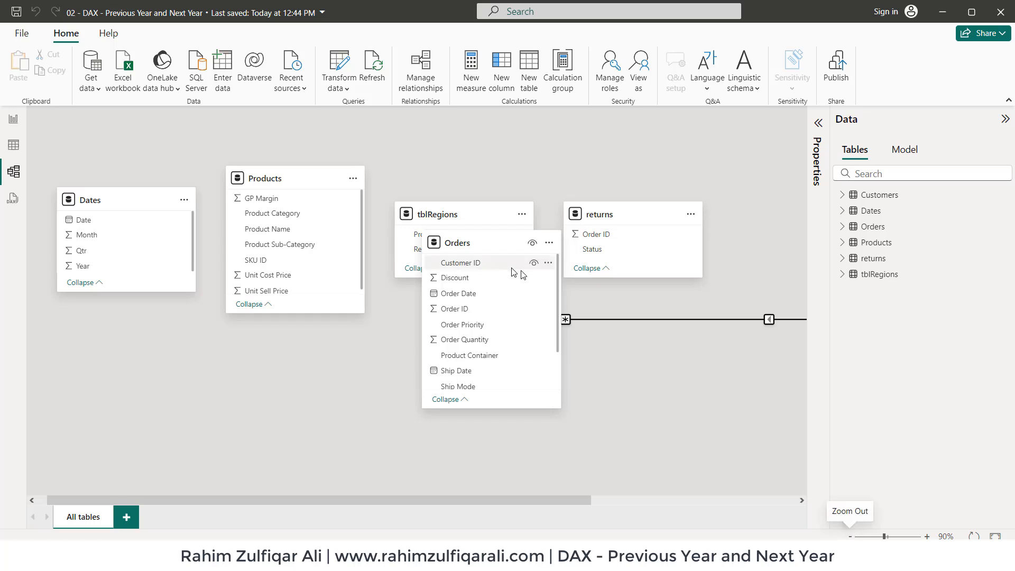
drag(482, 247, 346, 182)
drag(260, 178, 91, 344)
drag(465, 214, 307, 408)
drag(646, 216, 706, 164)
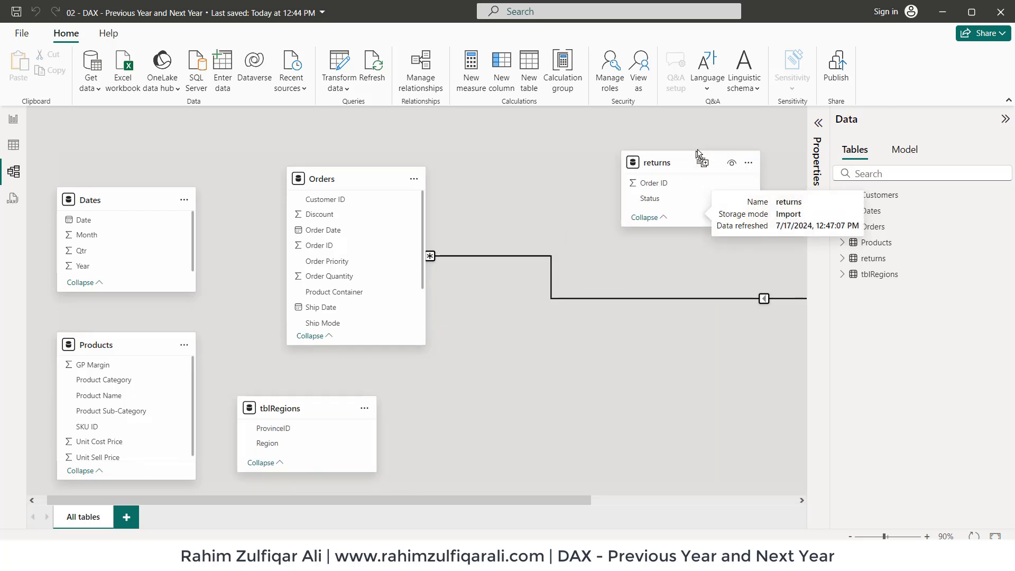
drag(549, 498, 731, 500)
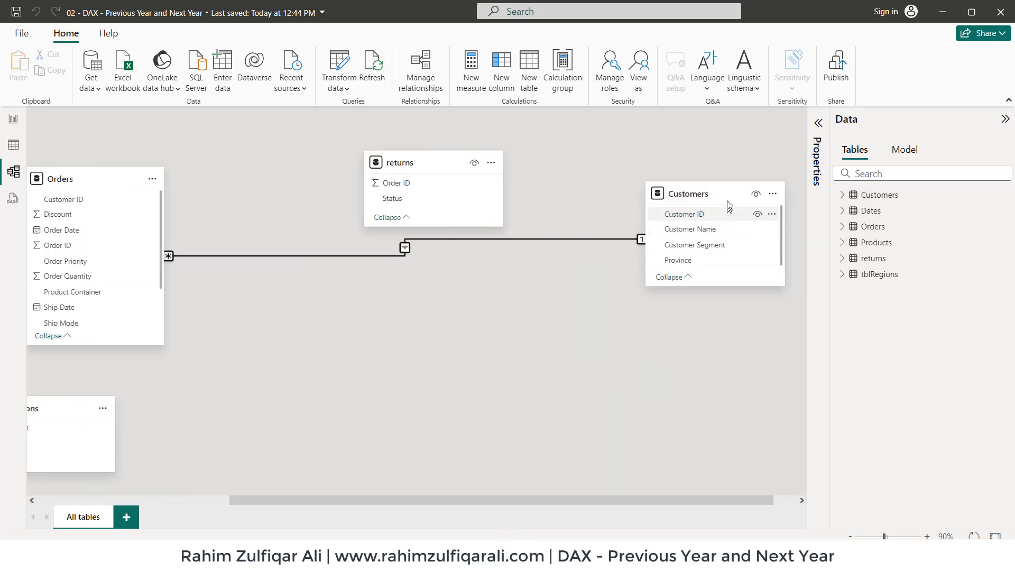
drag(728, 196, 606, 356)
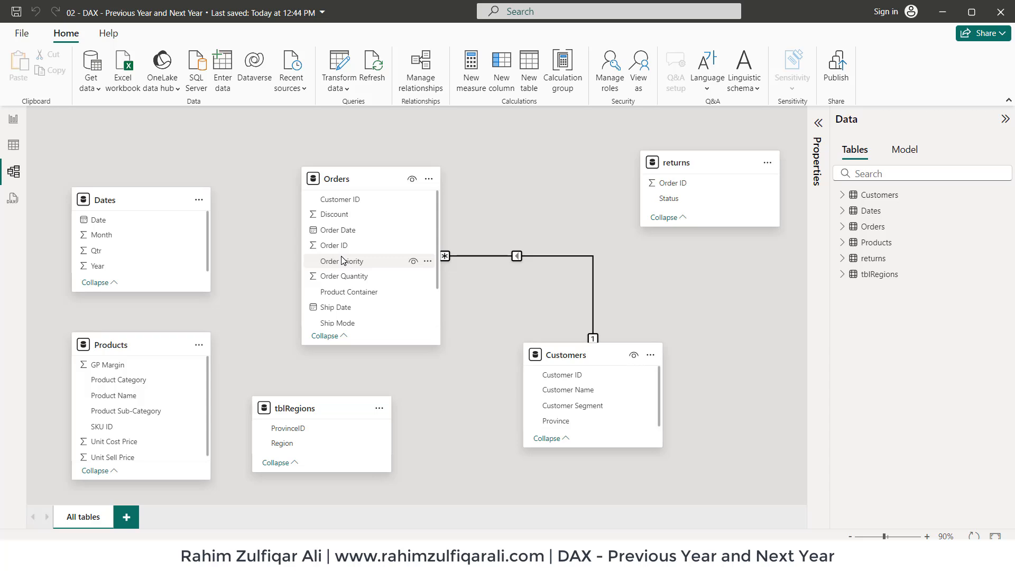
- Create the relationship between Date in the Dates table and Order Date in the Orders table
mouse_move(487, 264)
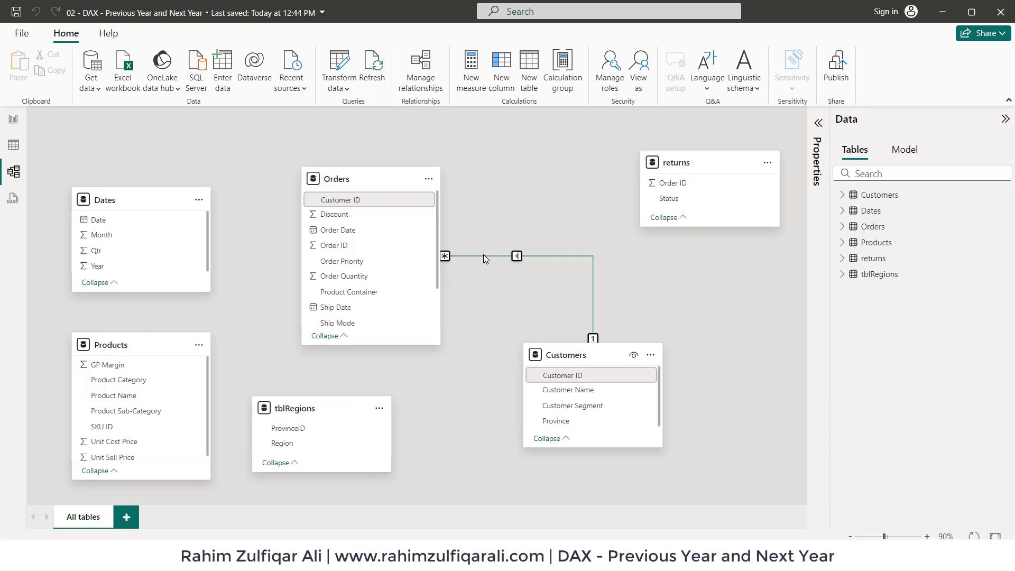
click(483, 256)
click(112, 201)
drag(105, 221, 339, 229)
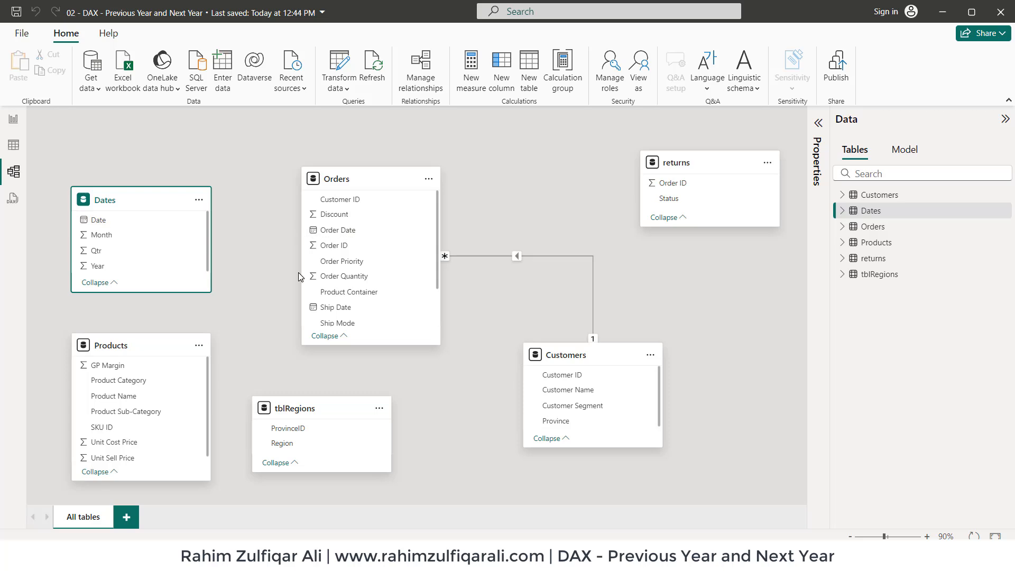
click(642, 487)
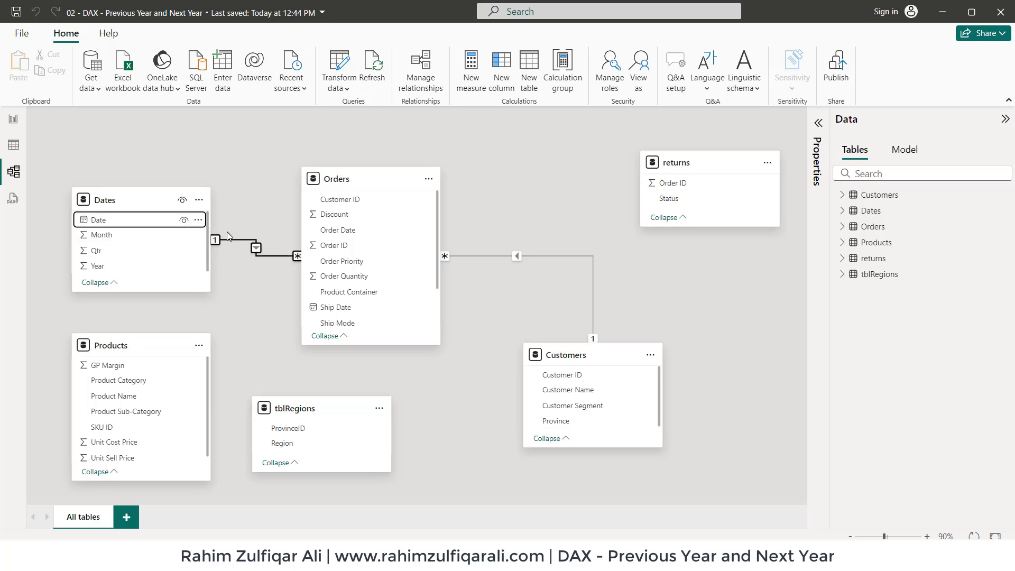
- Make the Orders table card taller and relate SKU ID in Products to SKU in Orders
click(132, 426)
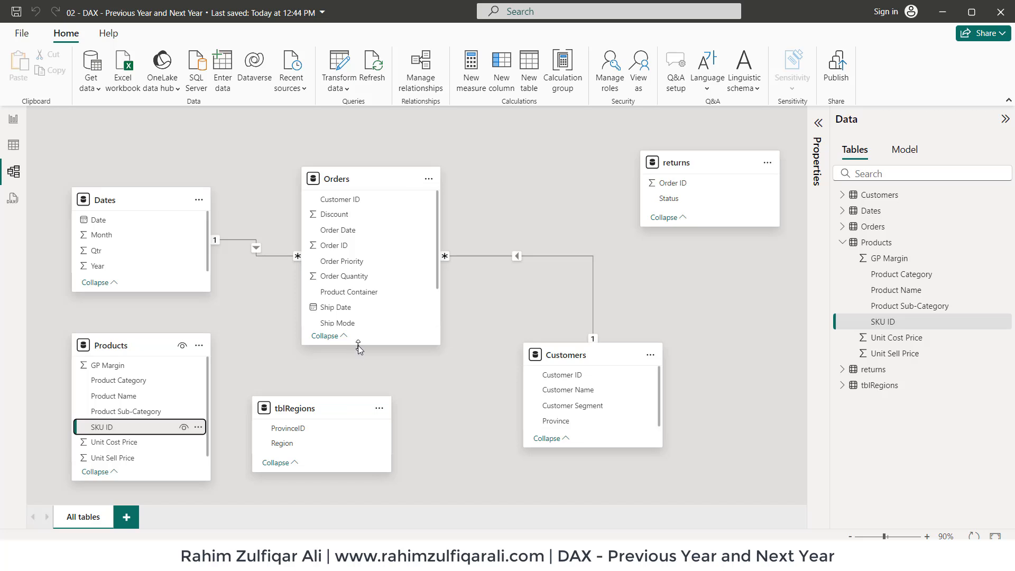
drag(358, 346, 363, 382)
drag(112, 430, 357, 355)
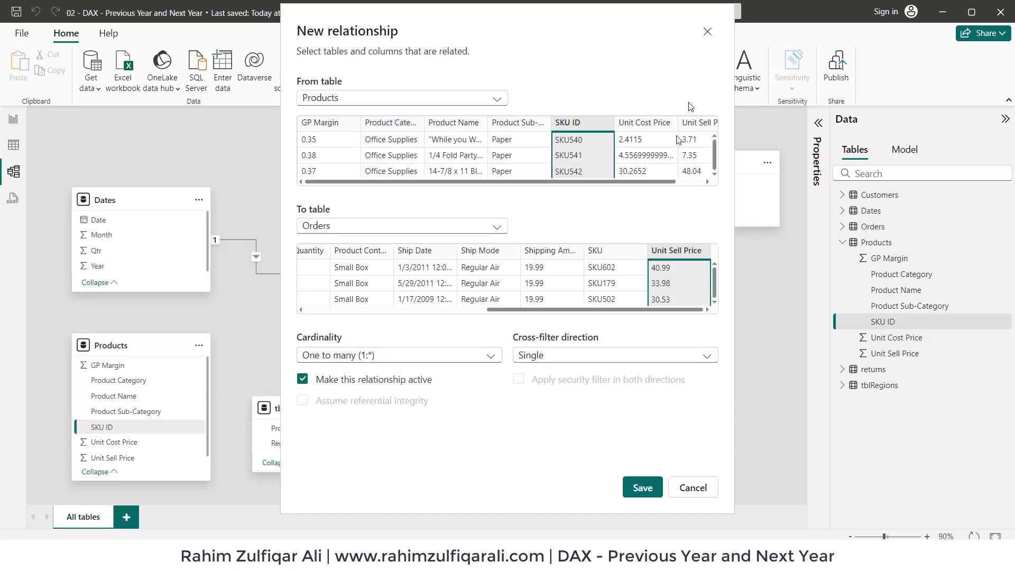
click(707, 31)
drag(144, 428, 364, 343)
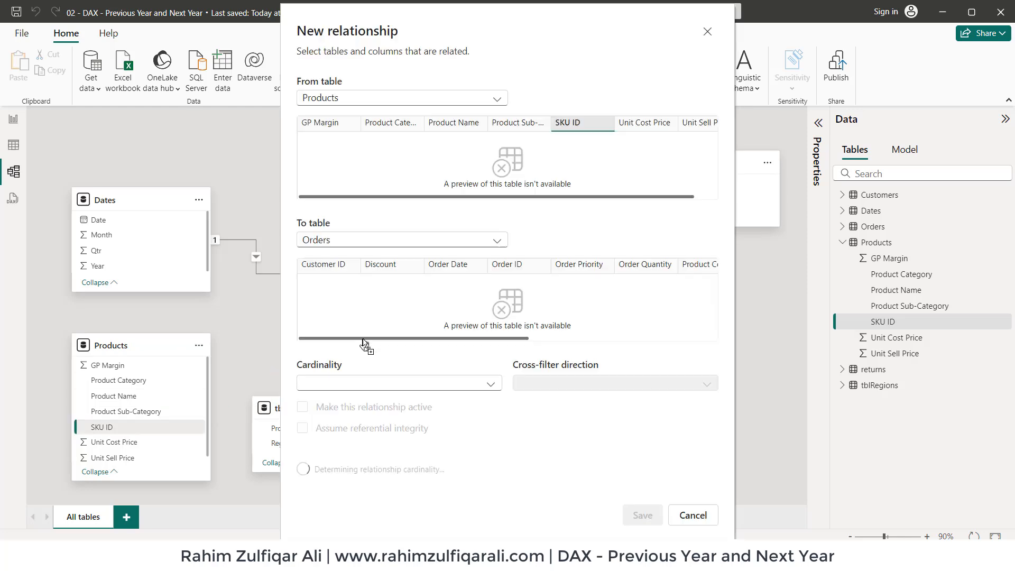
click(642, 487)
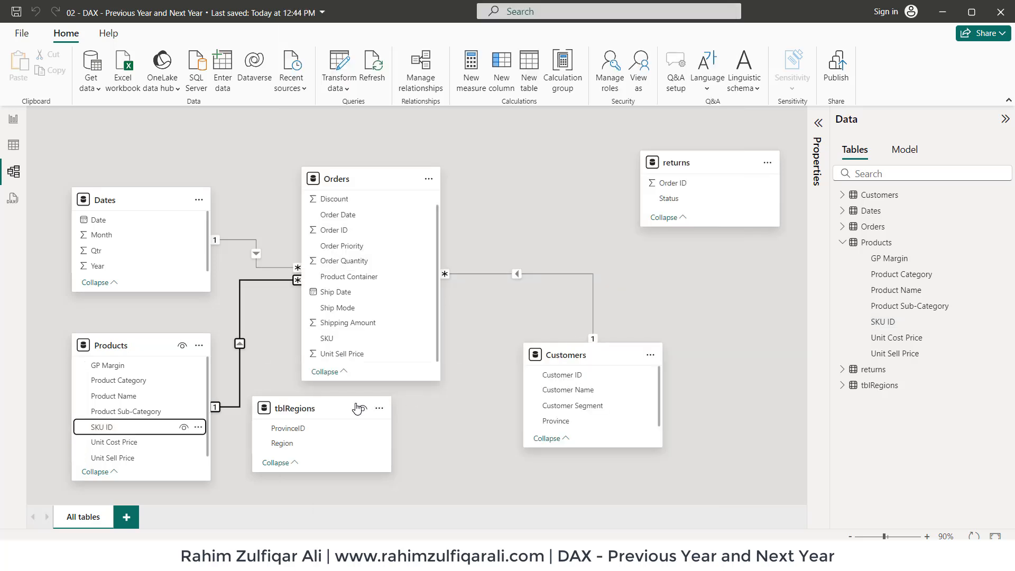
- Relate Order ID in returns to Order ID in Orders as an active one-to-many relationship with single cross-filter direction
click(675, 186)
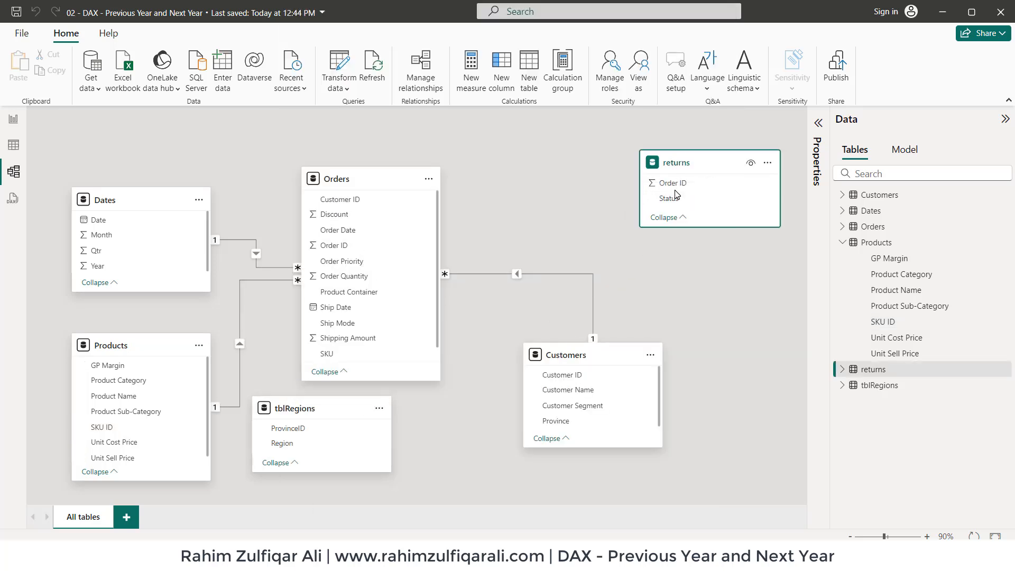
drag(675, 184, 367, 254)
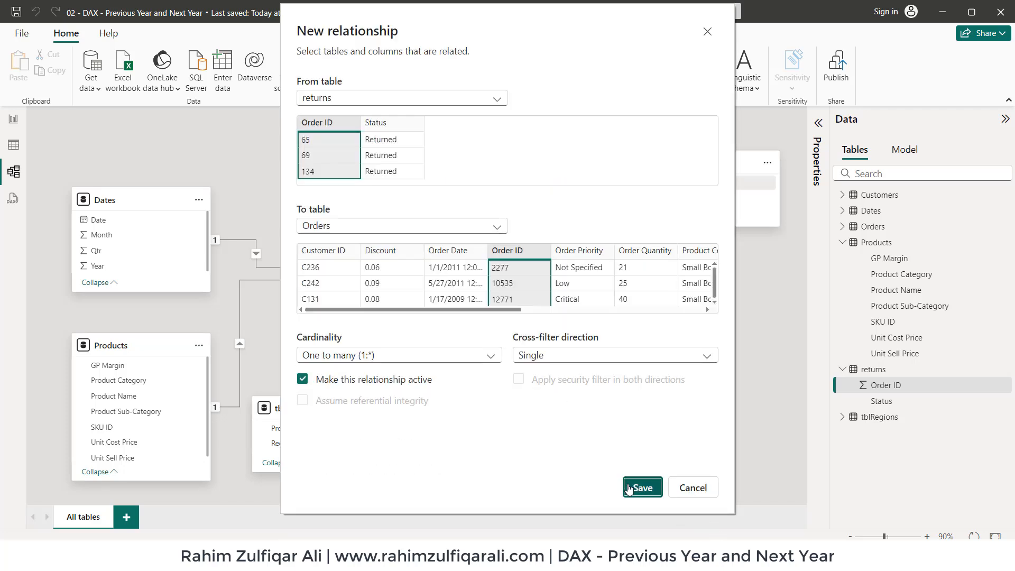
click(641, 487)
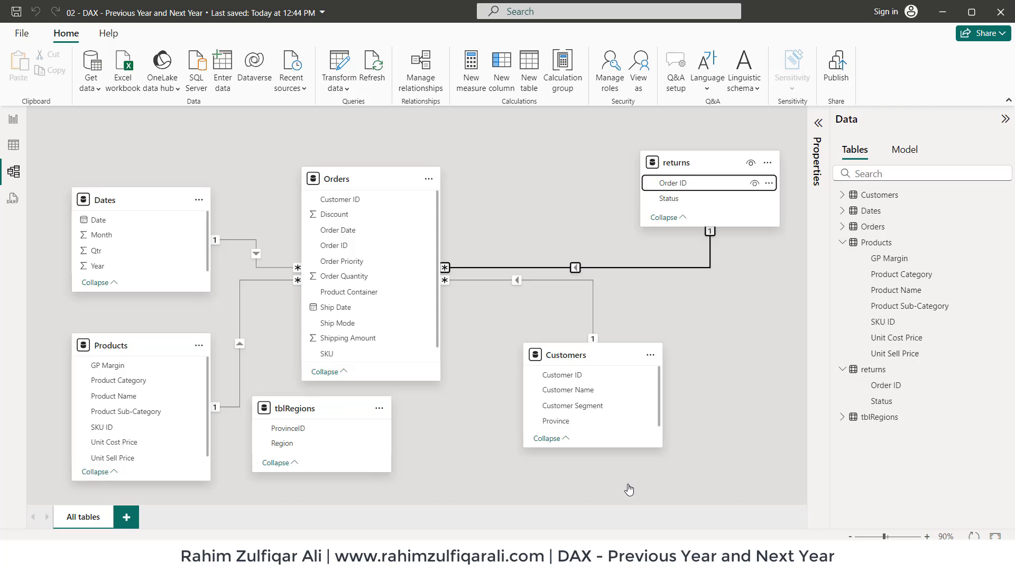
- Create a relationship from ProvinceID in tblRegions to Province in the Customers table
click(332, 408)
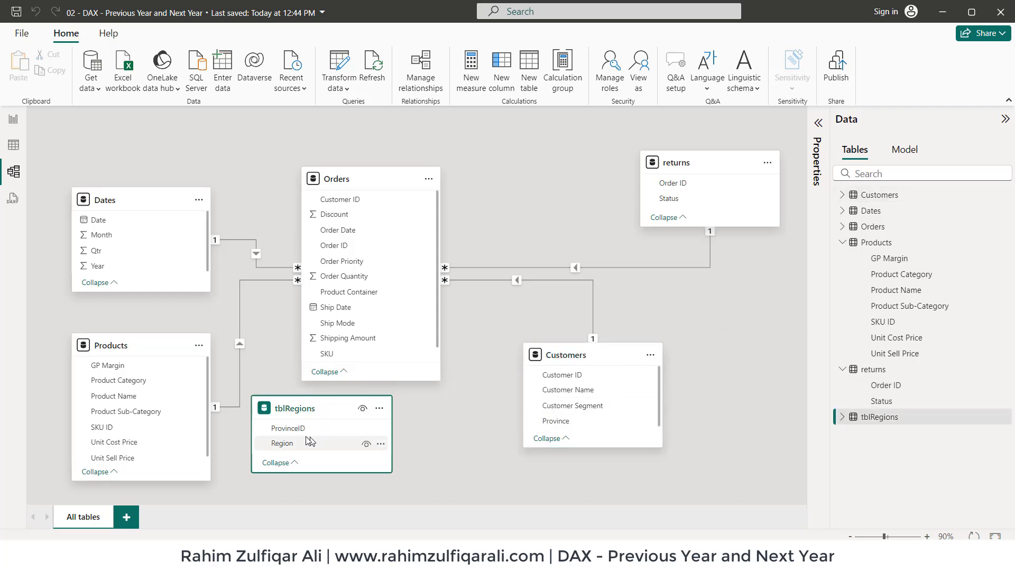
drag(304, 432, 579, 421)
click(638, 486)
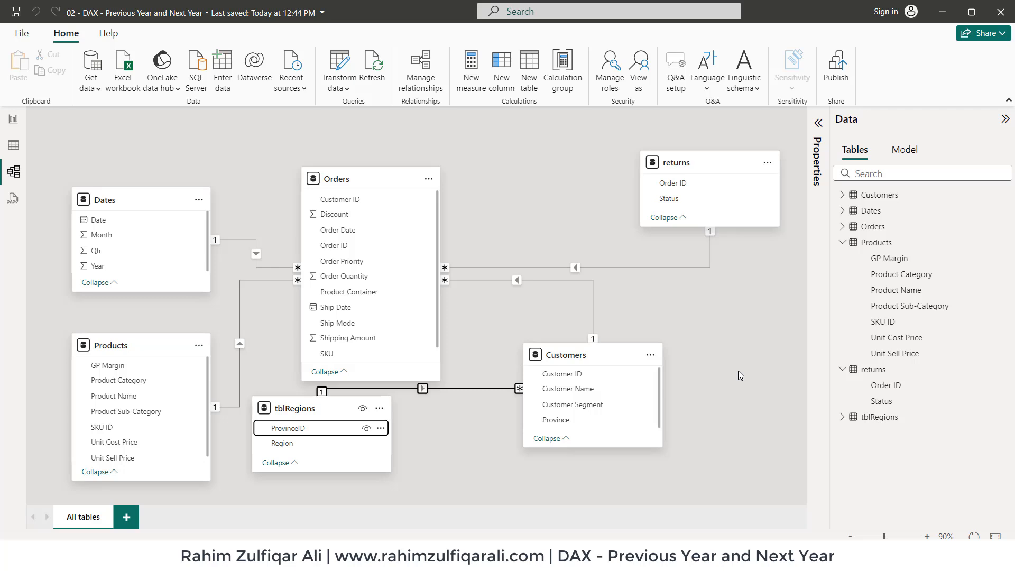
- Open the Orders table in the table view and add a new calculated column to it
click(16, 117)
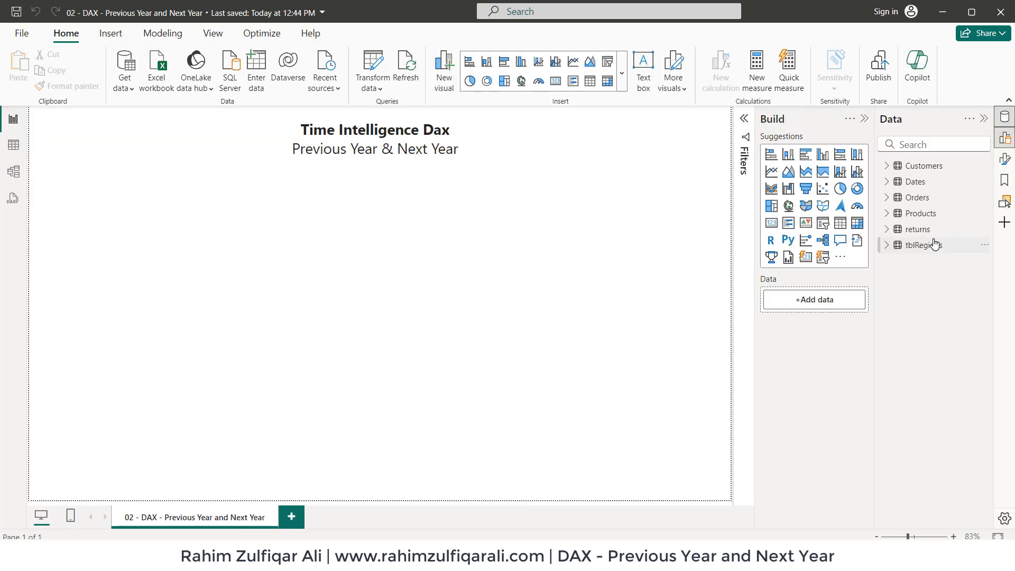
click(16, 150)
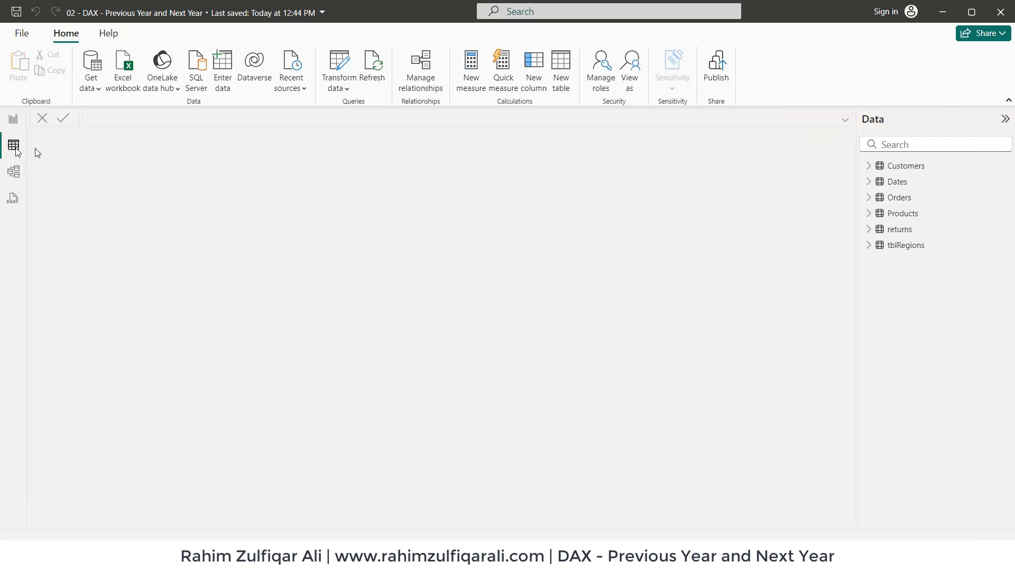
click(899, 198)
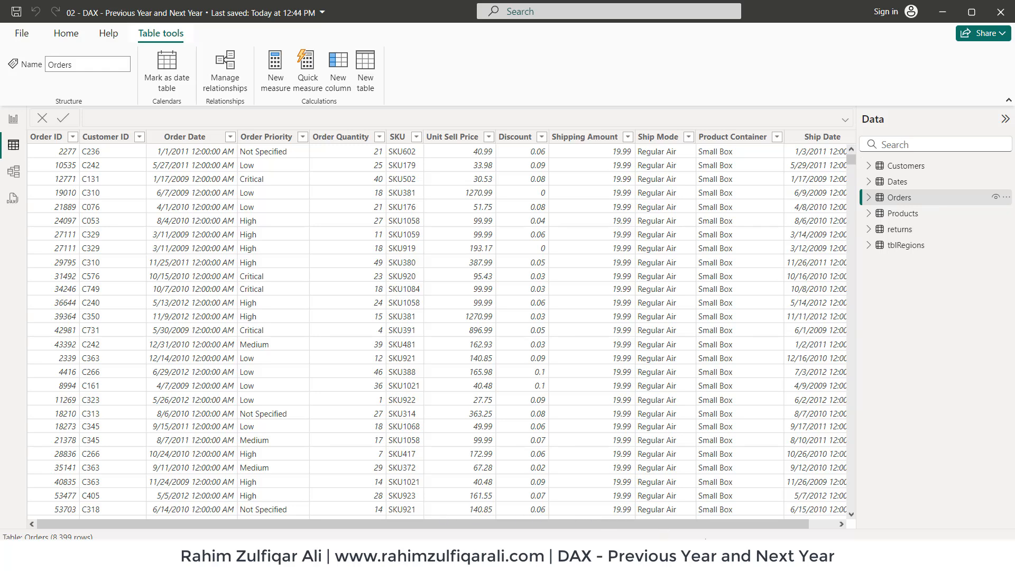
drag(689, 520, 756, 522)
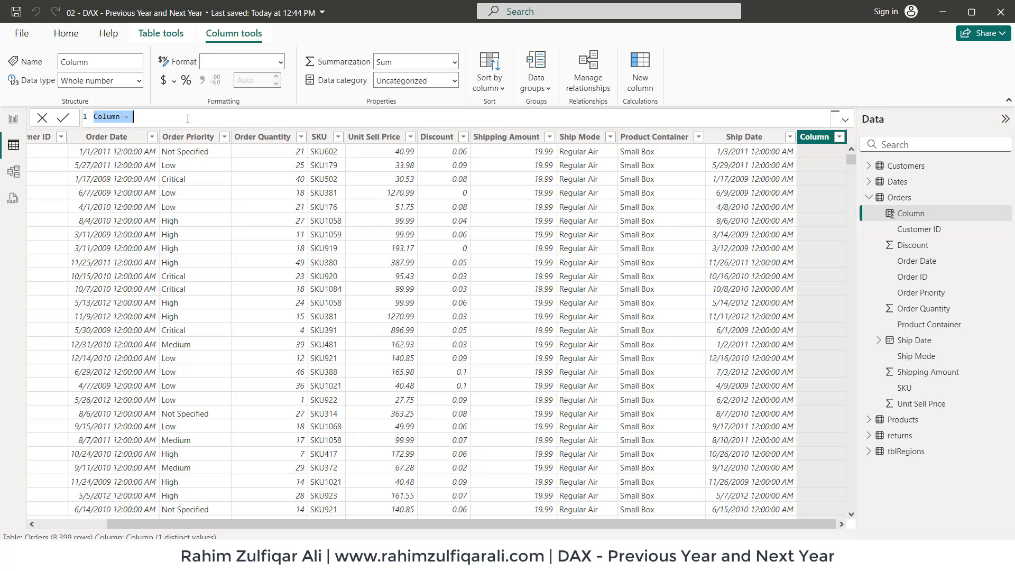
- Enlarge the formula text and name the new Orders column Net Sell Price
ctrl+scroll(187, 119, up, 10)
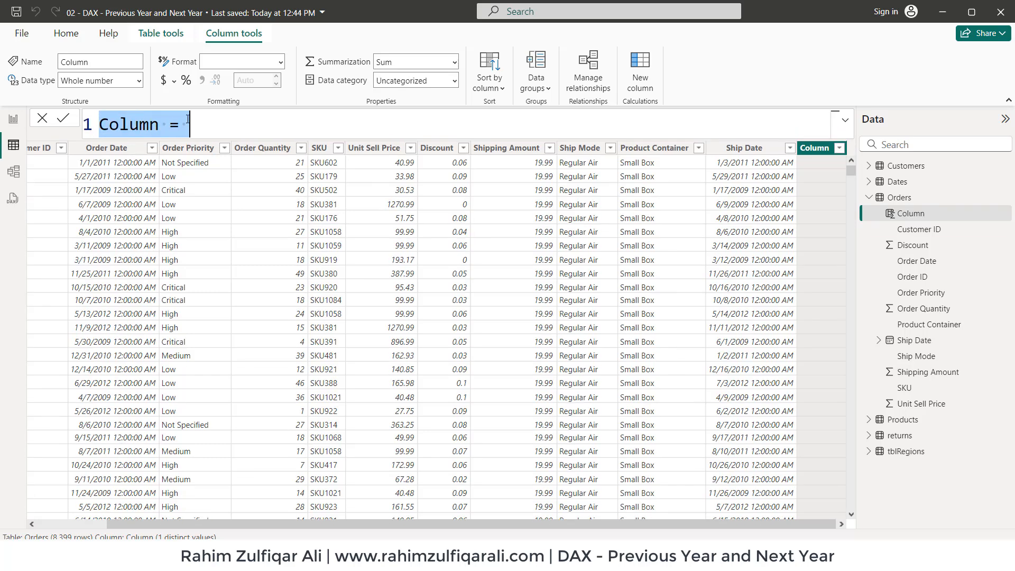
key(Home)
key(ctrl+shift+Right)
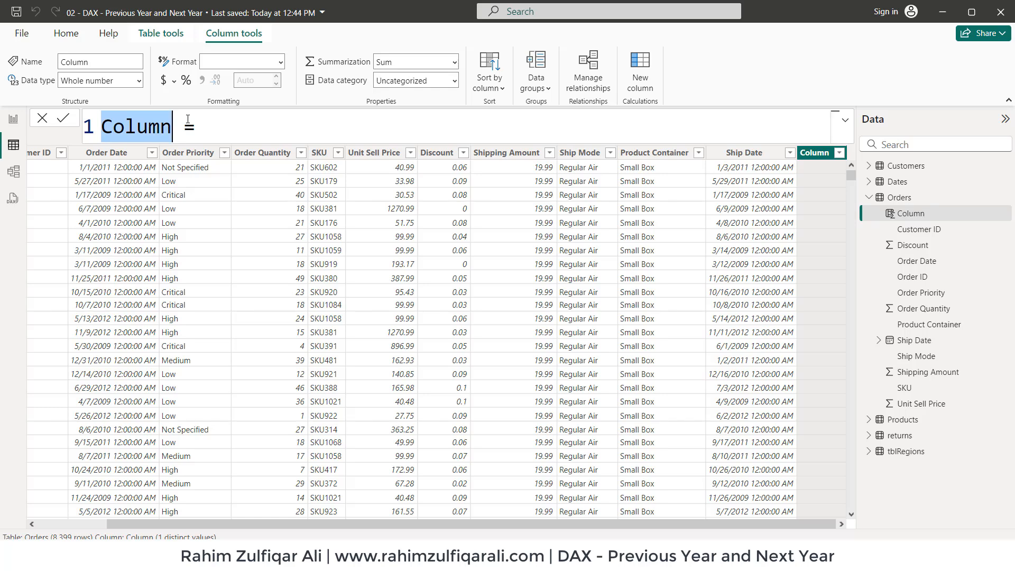
text(Net Sell)
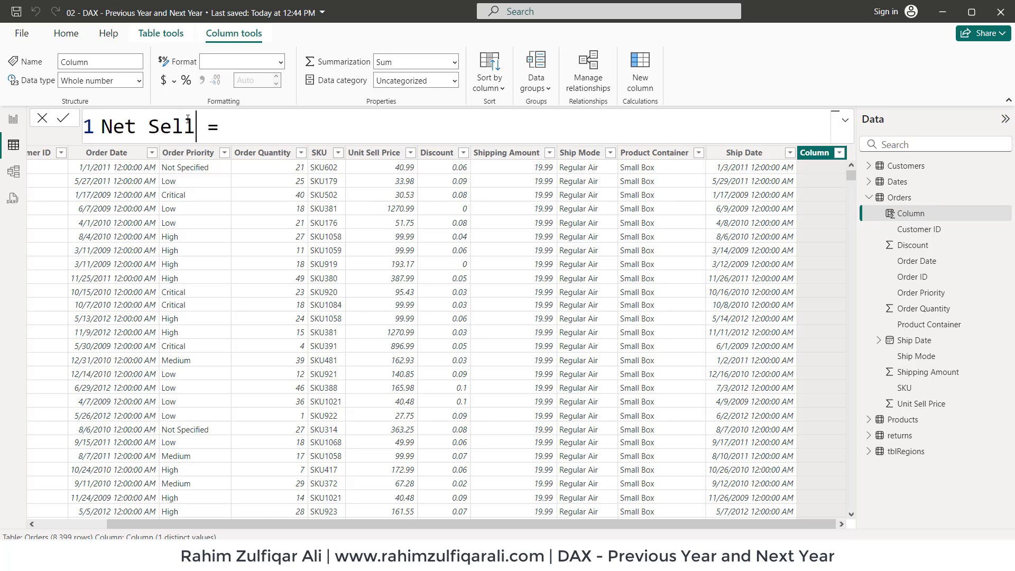
text( Price)
- Define the Net Sell Price column as [Unit Sell Price] * (1-[Discount])
key(Right)
key(Right)
key(Right)
text([)
key(Down)
key(Down)
key(Down)
key(Down)
key(Down)
key(Down)
key(Down)
key(Down)
key(Down)
key(Down)
key(Down)
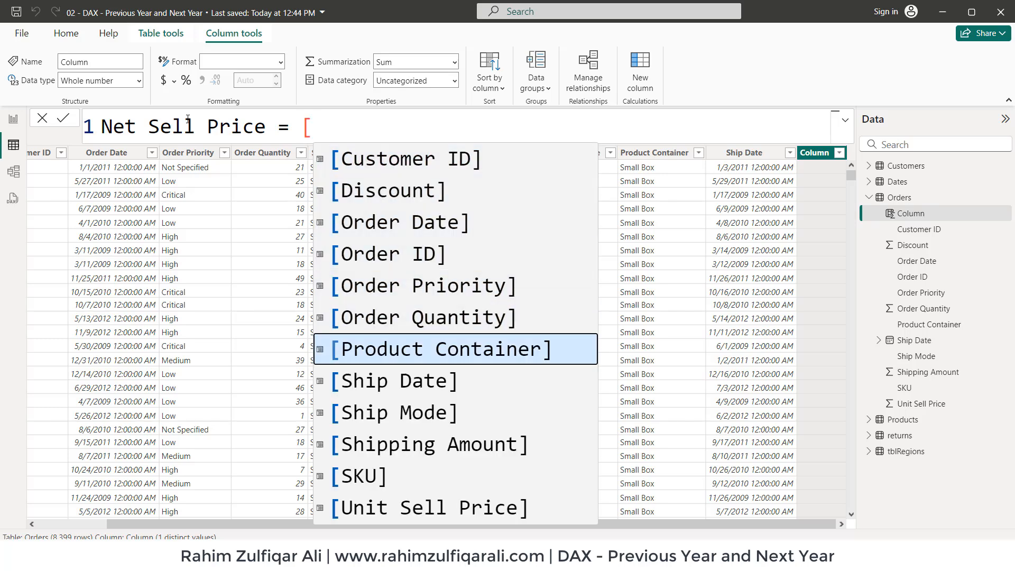
key(Tab)
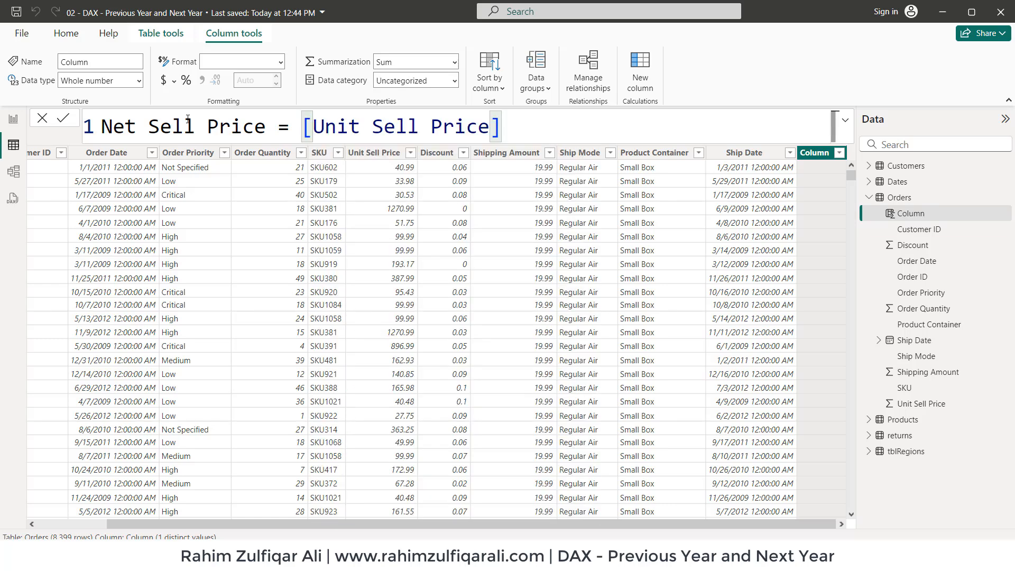
text(* ()
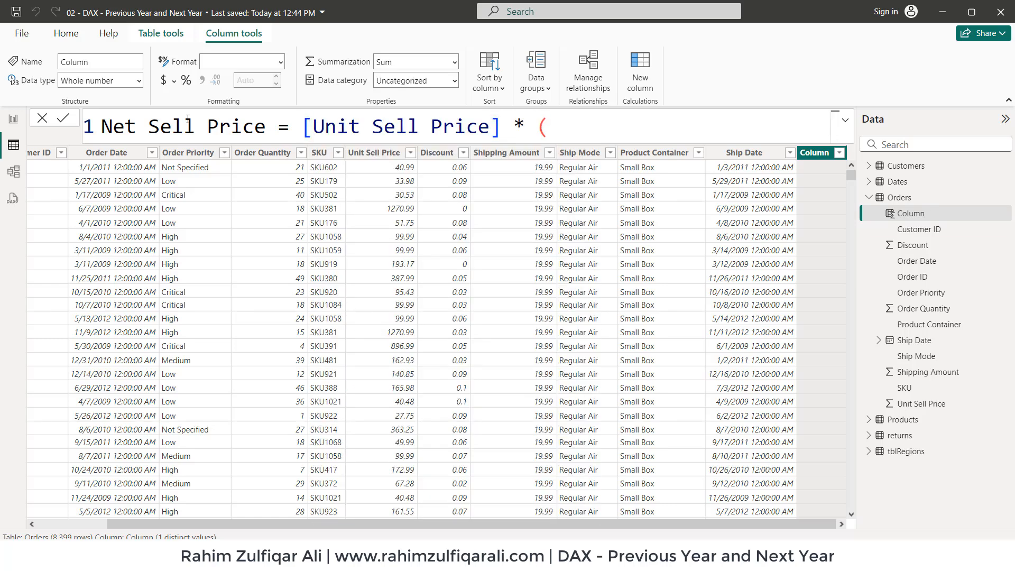
text(1-[)
key(Down)
key(Down)
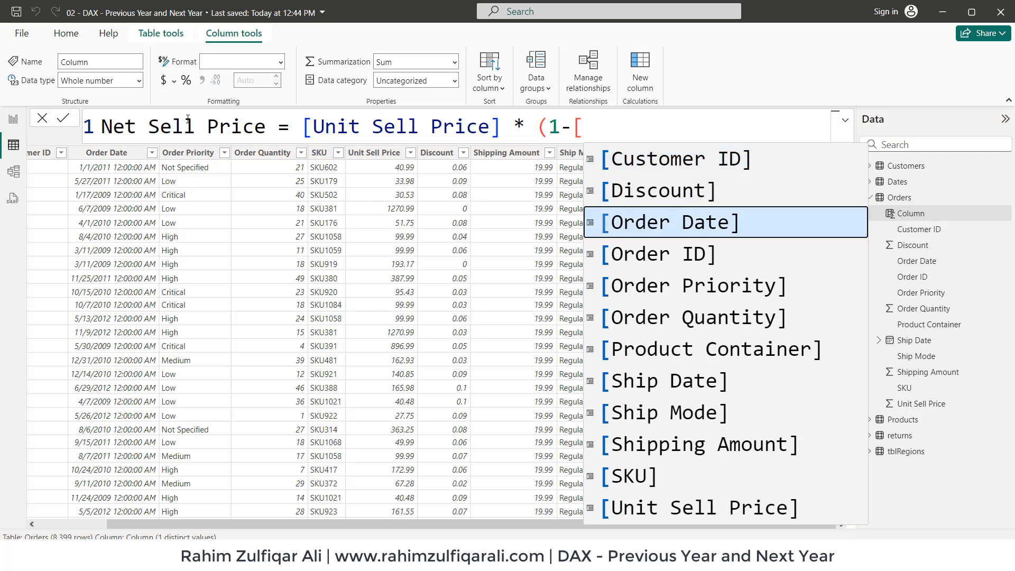
key(Up)
key(Tab)
text())
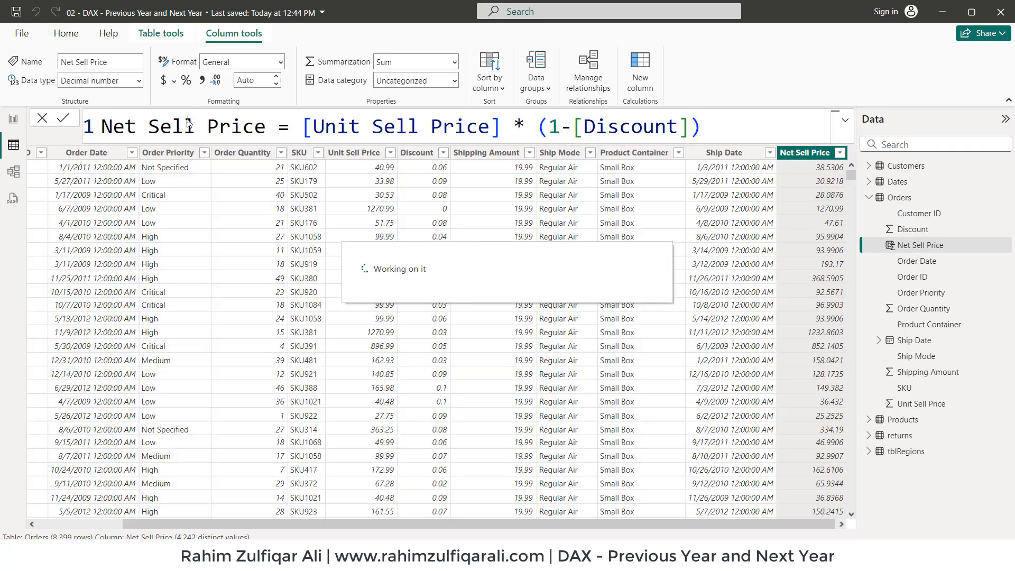
- Add a calculated column to Orders with the formula Order Amount = [Net Sell Price] * [Order Quantity]
click(642, 79)
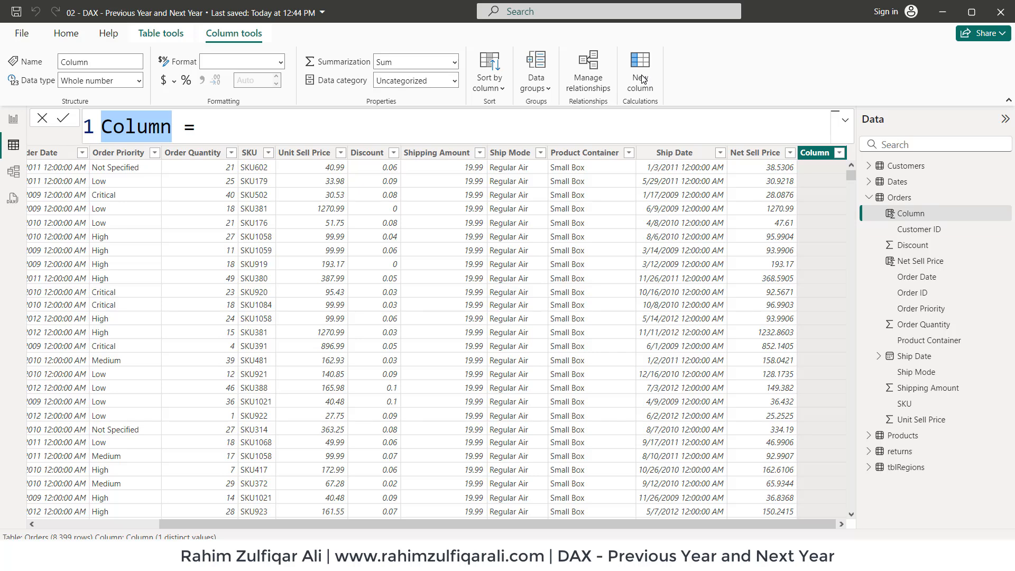
text(Order Amoun)
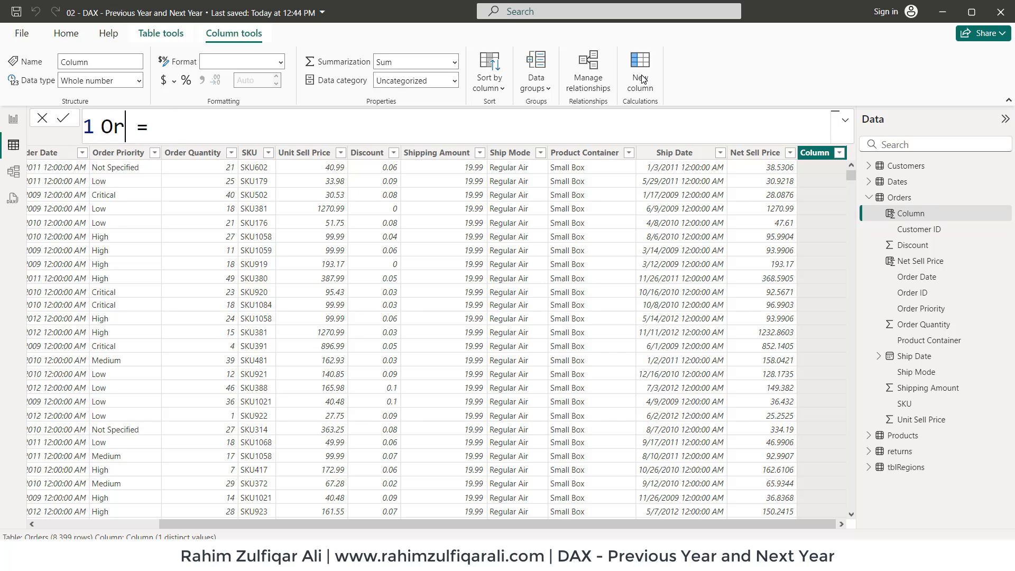
text(t)
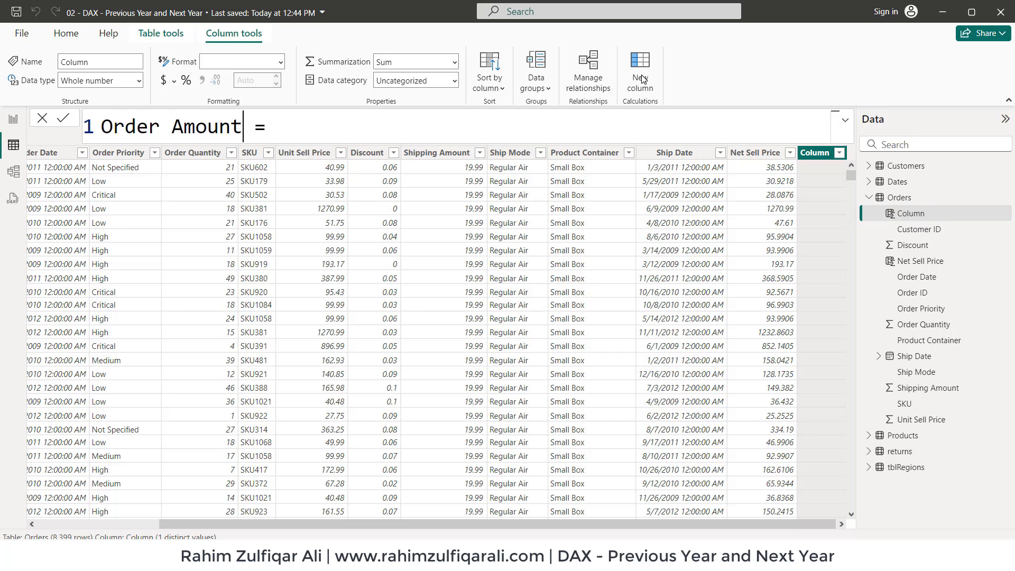
key(End)
text([ne)
key(Tab)
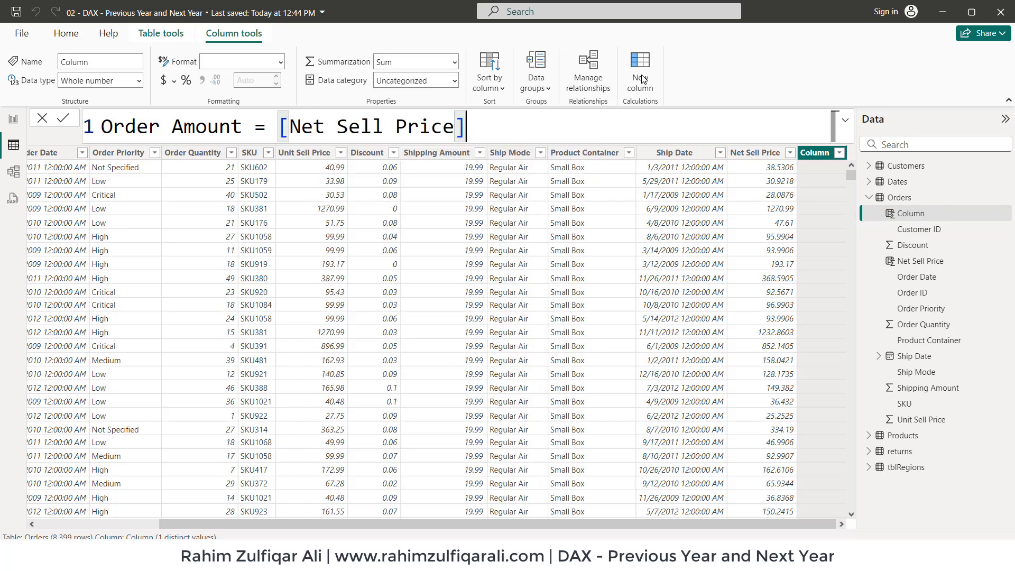
text(* [or)
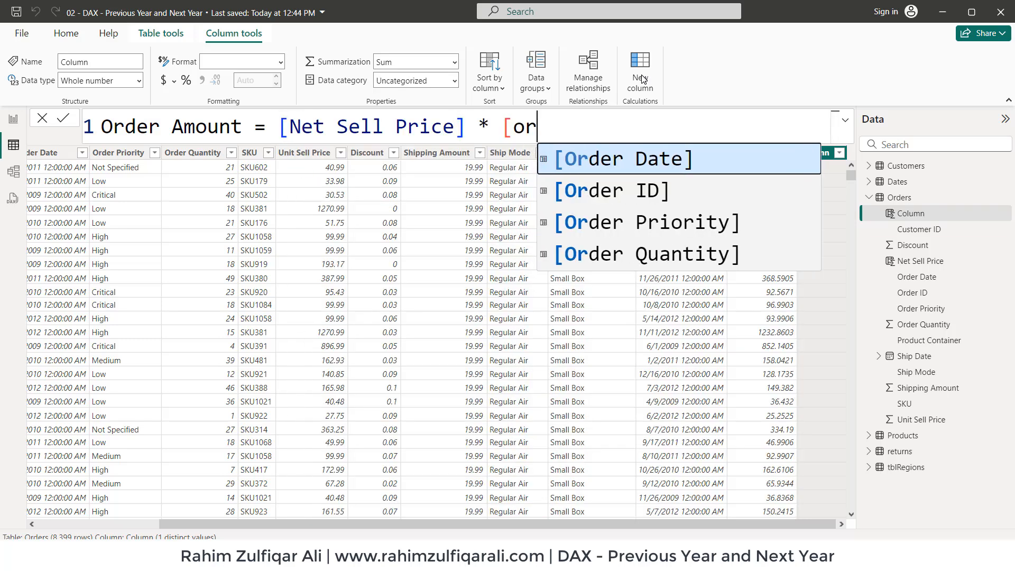
key(Down)
key(Down)
key(Down)
key(Tab)
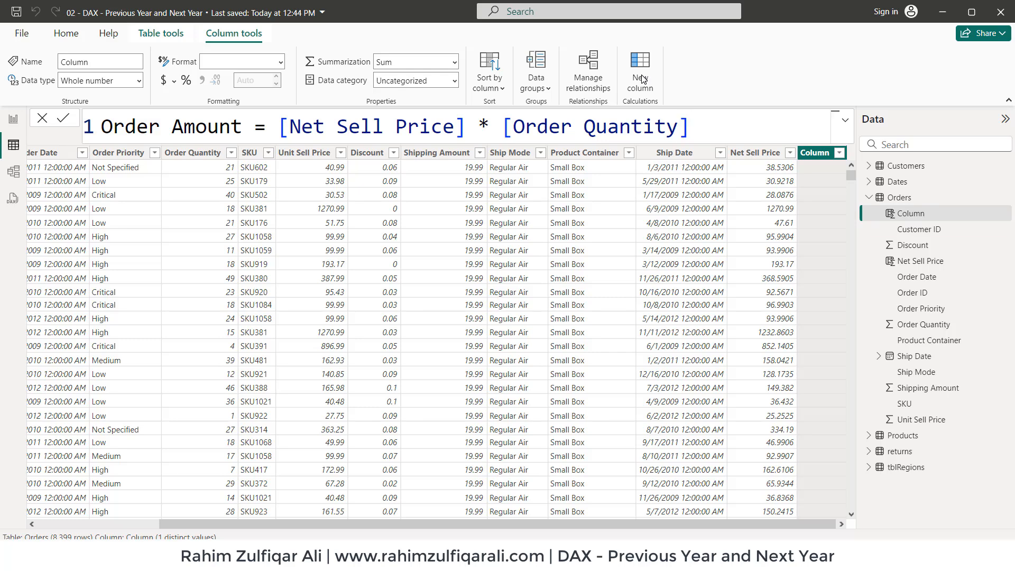
key(Return)
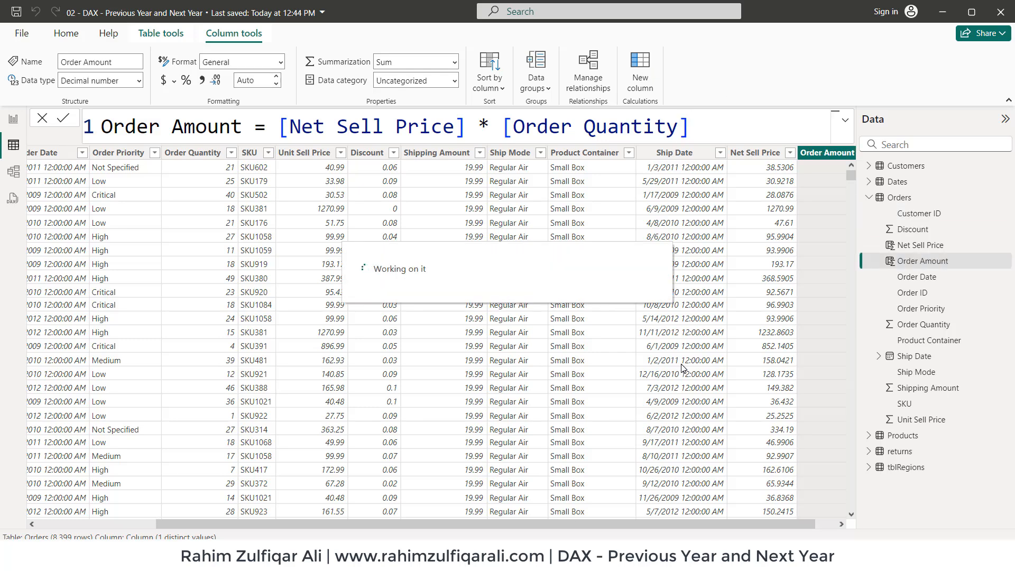
- In the report view, create a new measure in the Orders table named Total Orders
click(14, 118)
click(905, 199)
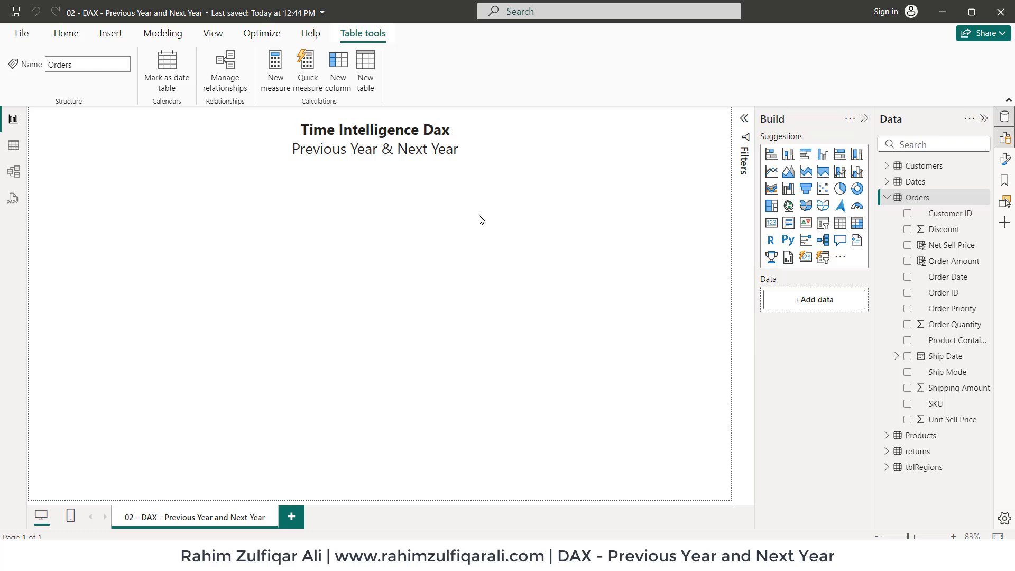
click(288, 71)
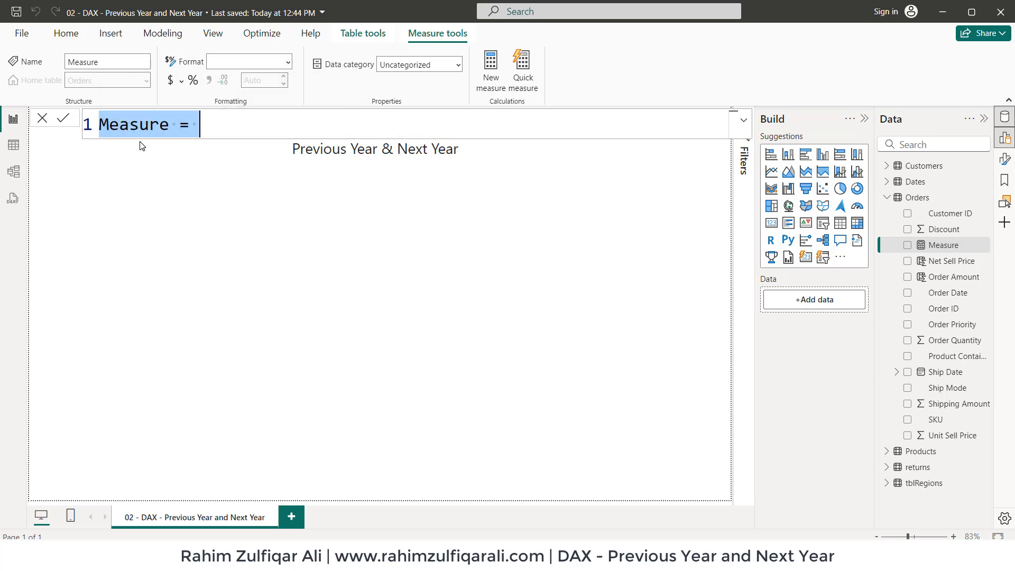
click(169, 125)
key(ctrl+shift+Left)
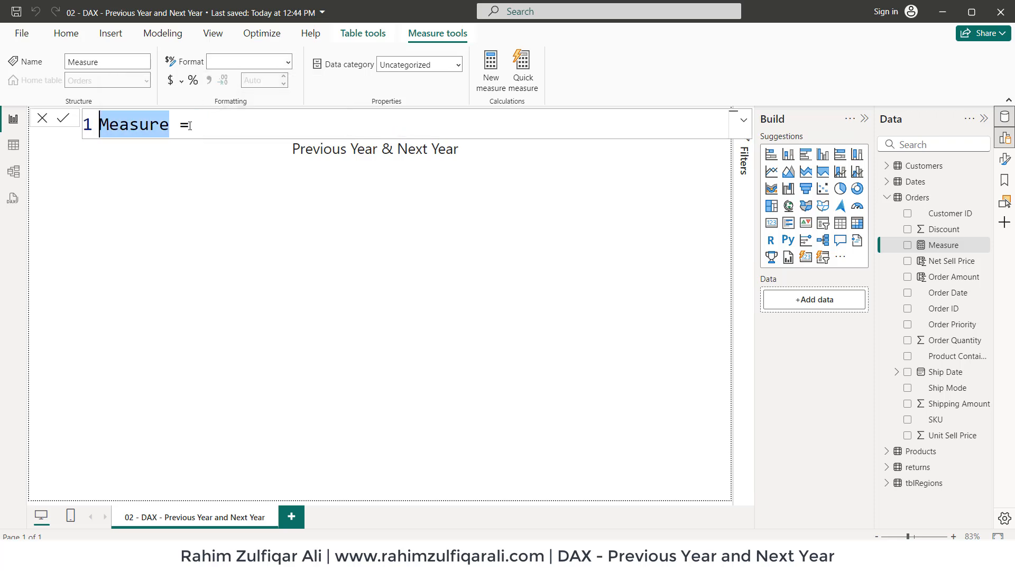
text(Total )
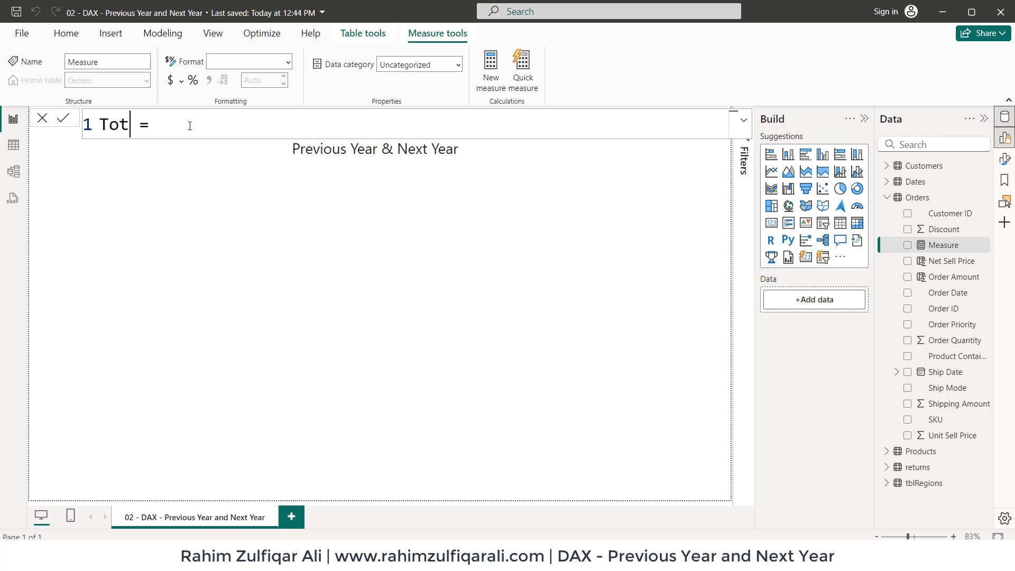
text(Orders)
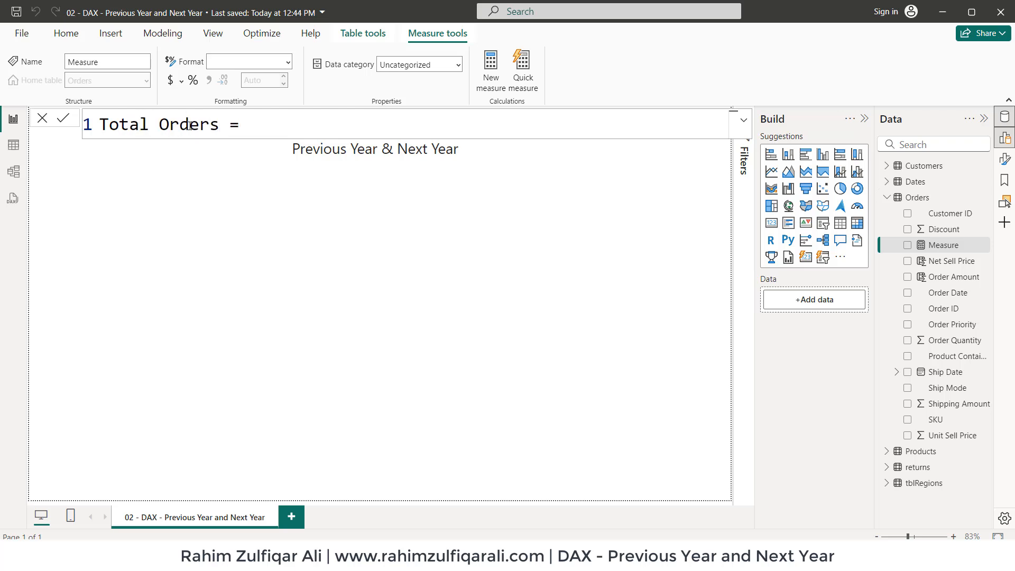
- Define the Total Orders measure as SUM(Orders[Order Amount])
key(End)
text(sum)
key(Tab)
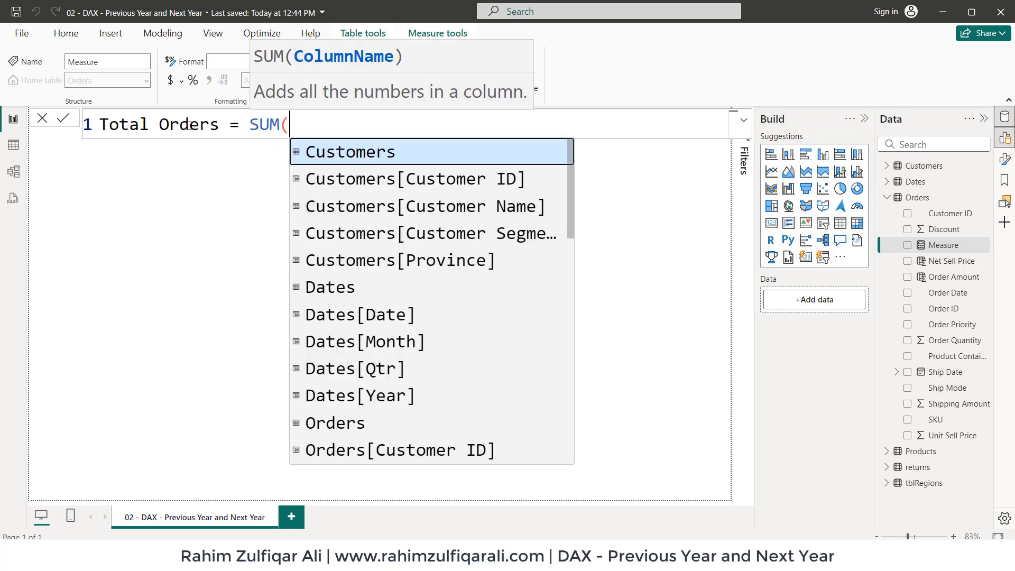
text(ord)
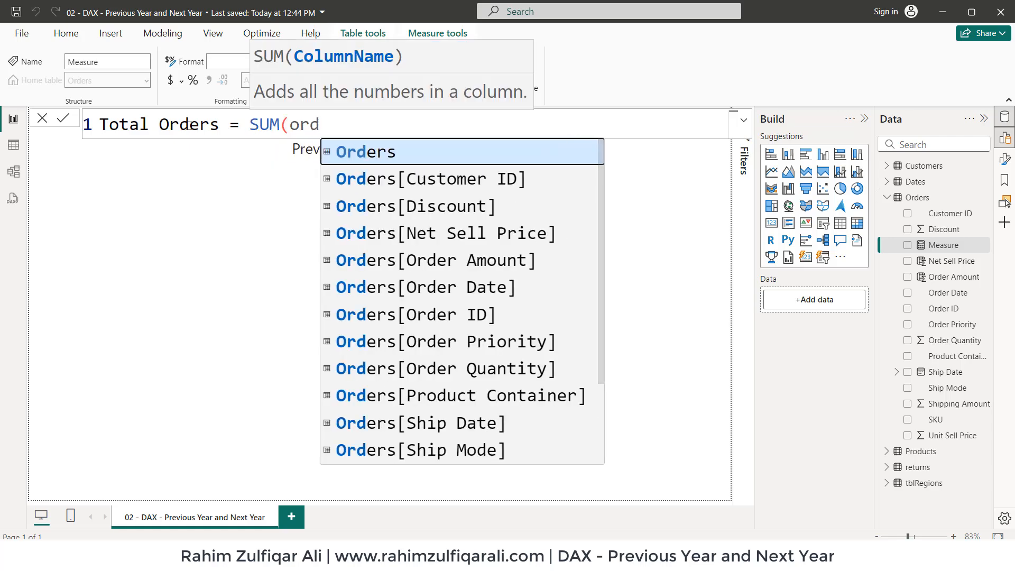
key(Down)
key(Down)
key(Down)
key(Down)
key(Tab)
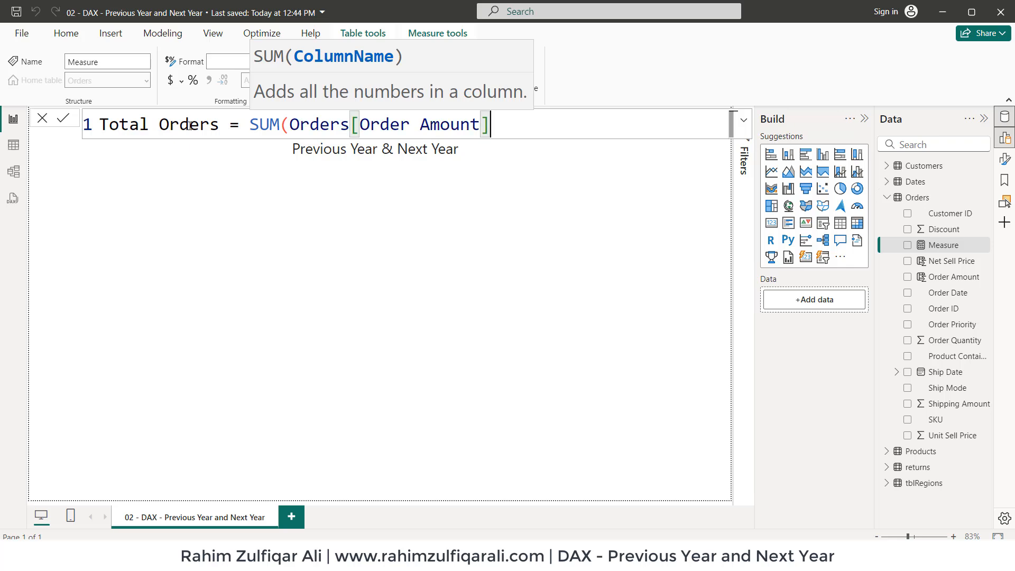
text())
key(Return)
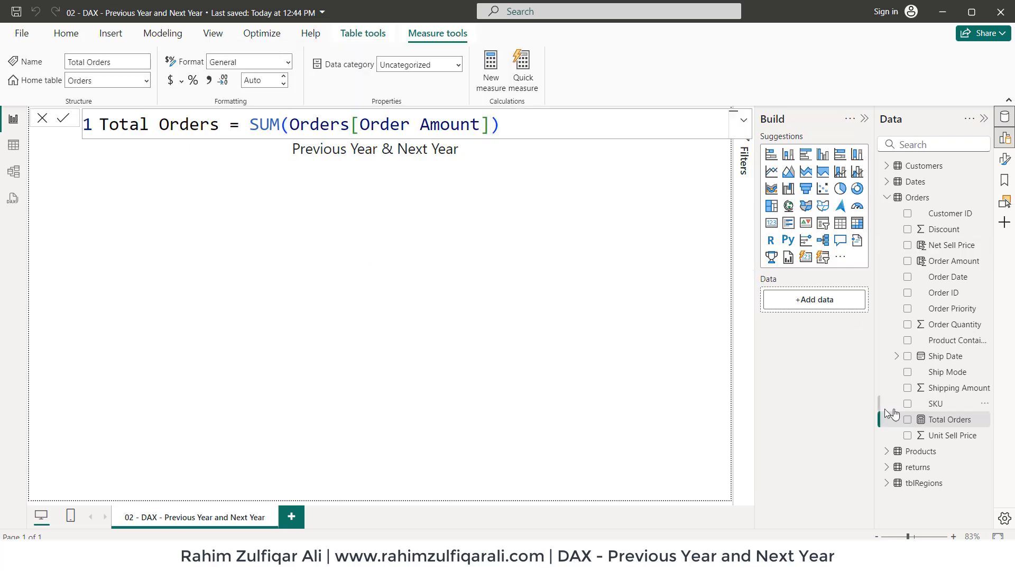
drag(943, 428, 212, 336)
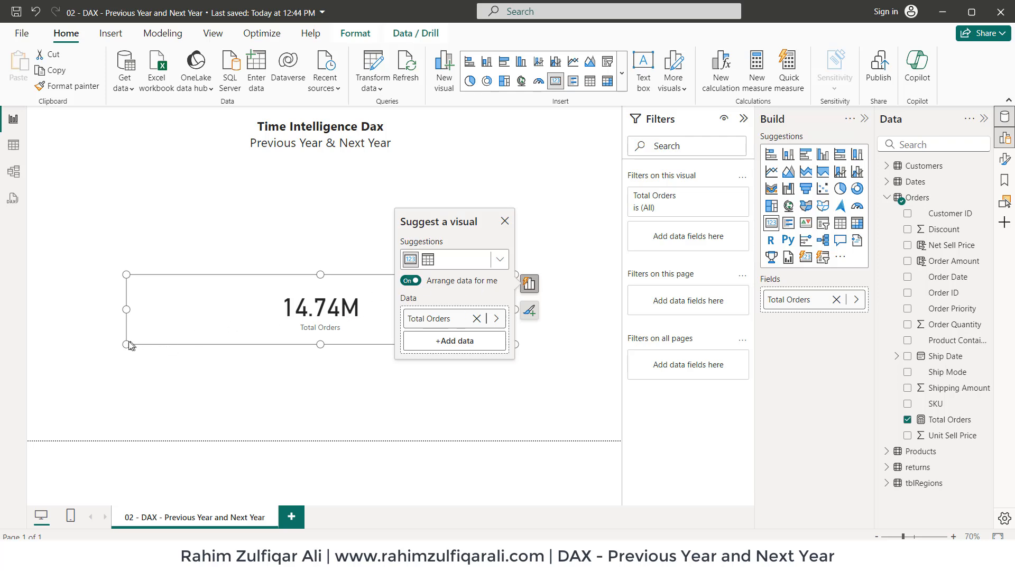
drag(126, 344, 352, 344)
key(Delete)
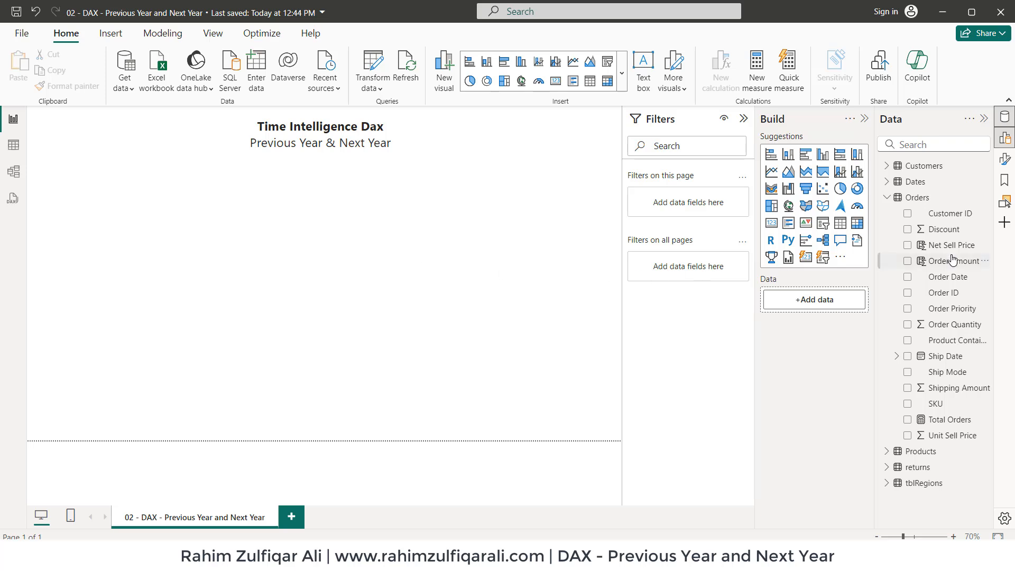
- Add the Year field from Dates to the report page as a table visual with its values not summarized
click(892, 204)
click(890, 201)
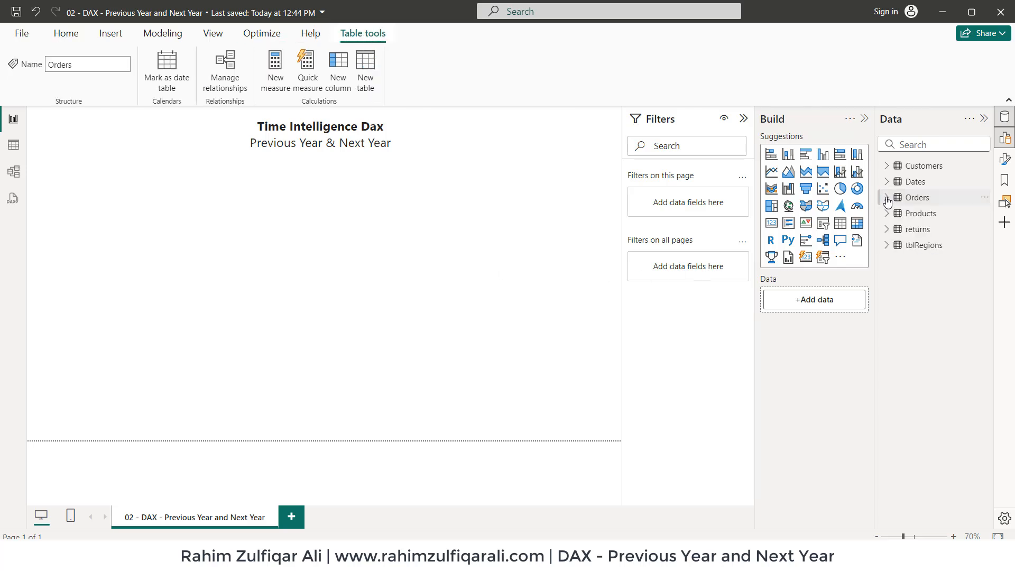
click(887, 183)
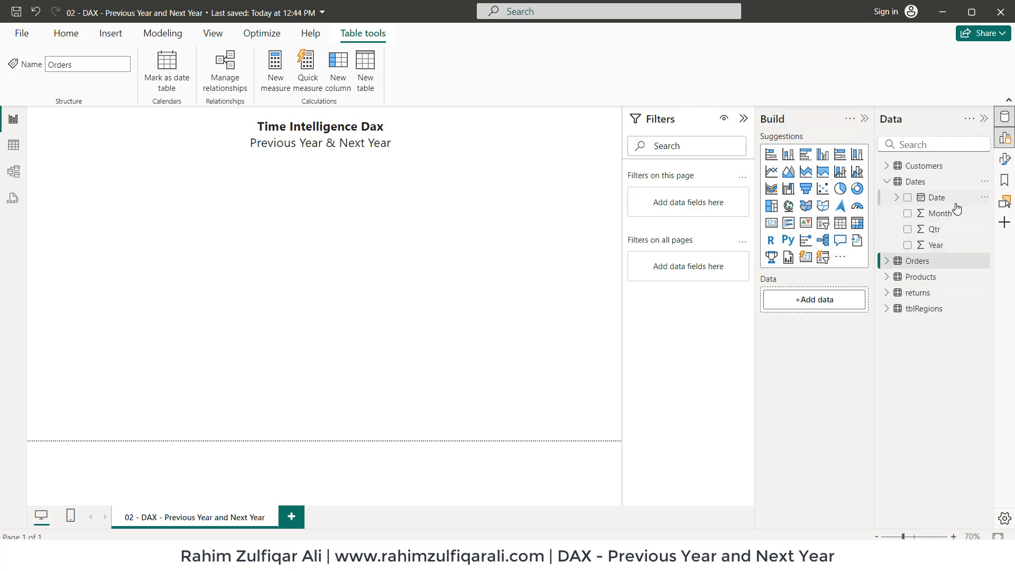
drag(221, 214, 345, 224)
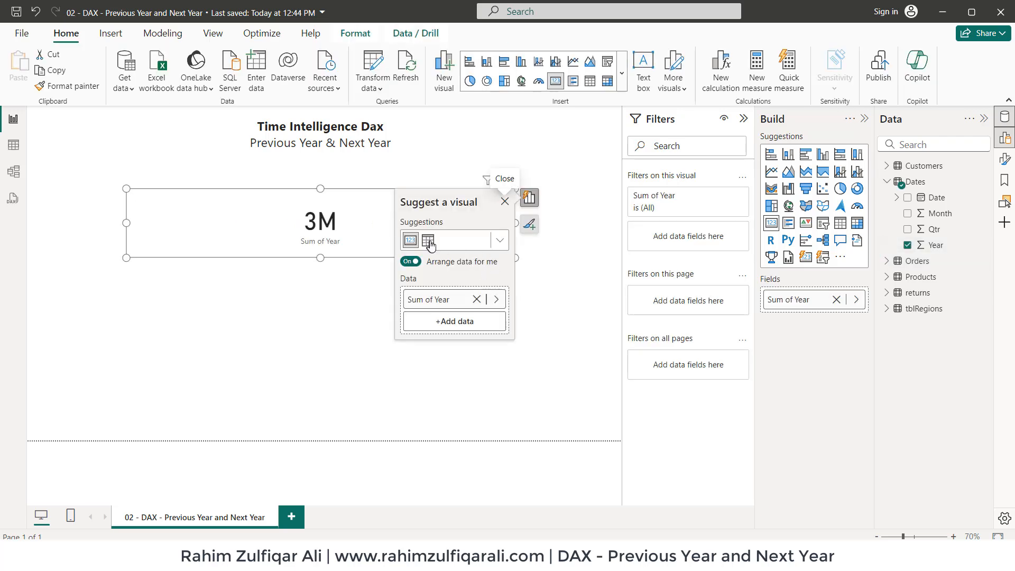
click(435, 241)
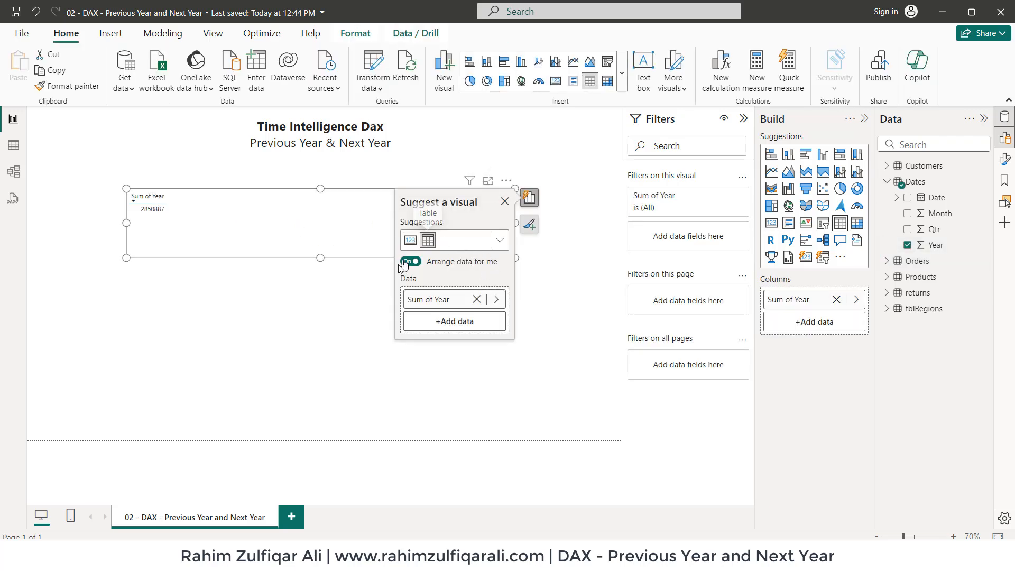
right_click(420, 297)
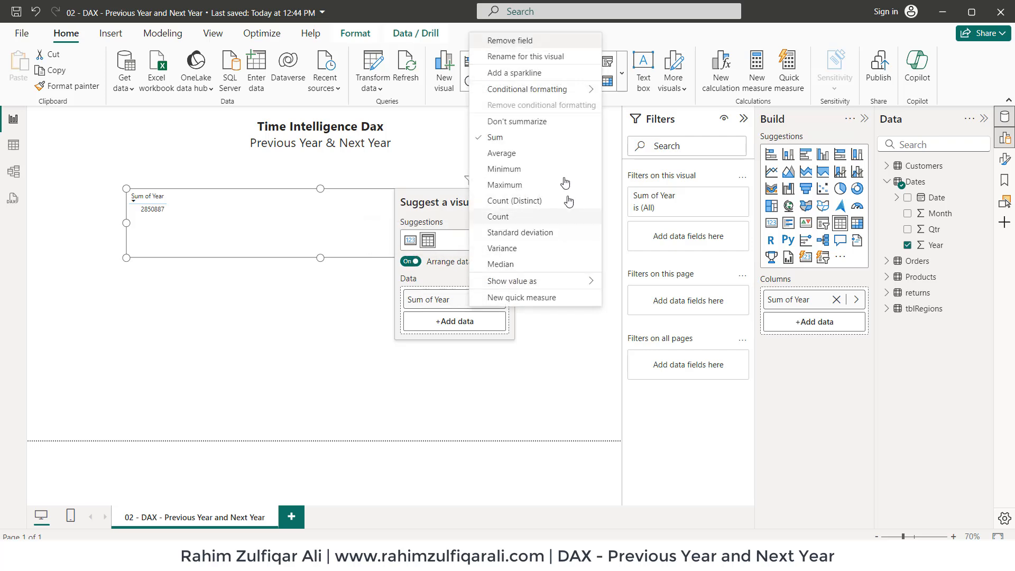
click(533, 126)
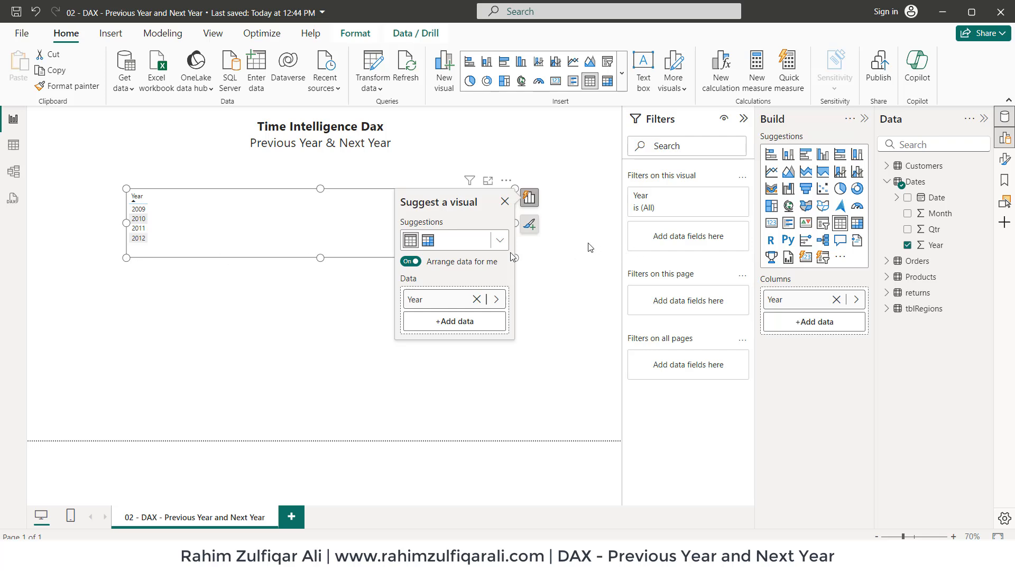
- Set the font size of the Year table's values to 25 and make the visual taller to fit all rows
click(529, 224)
click(444, 275)
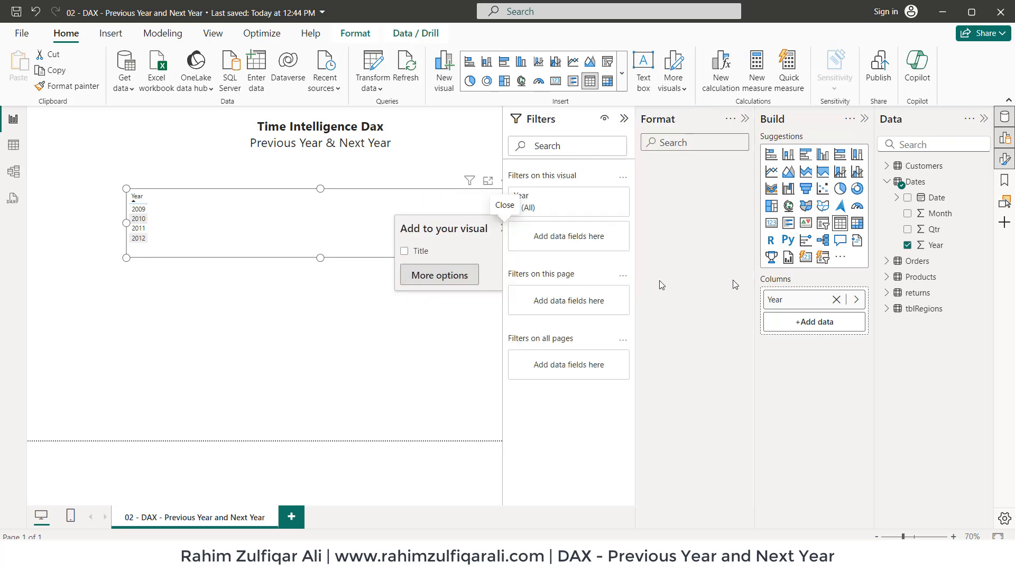
click(658, 314)
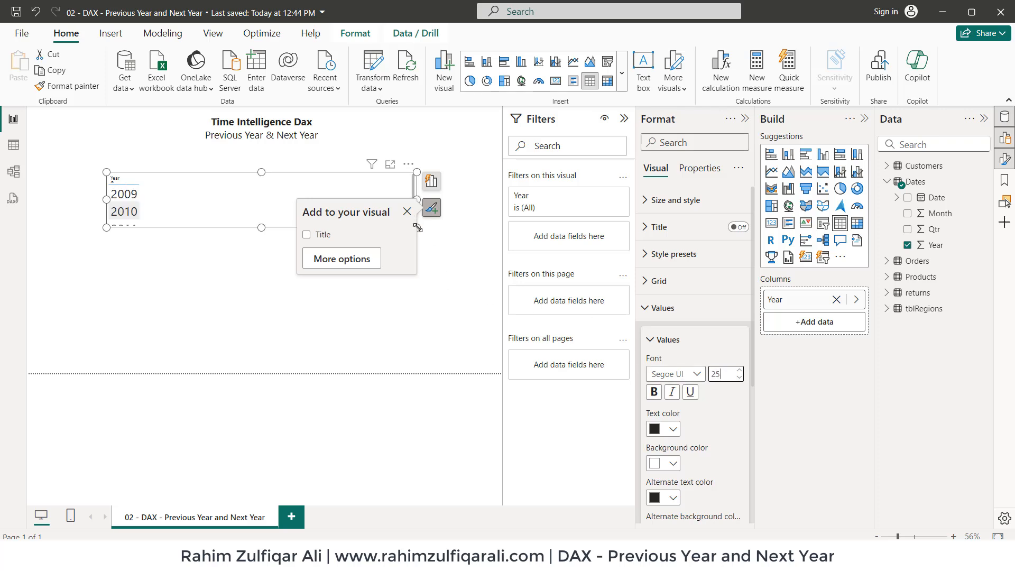
drag(417, 227, 398, 282)
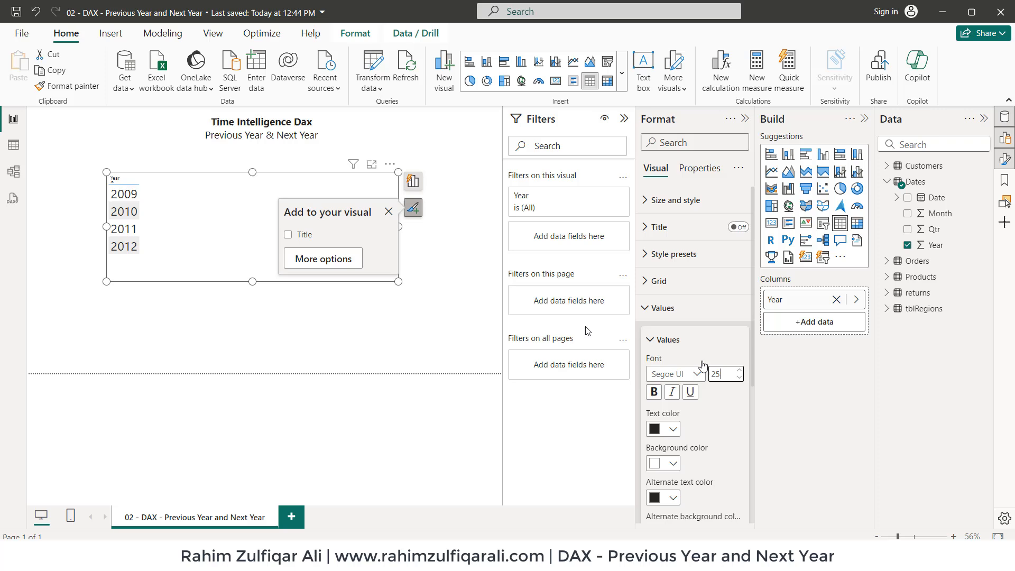
- Set the table's column header font size to 18, enlarge the visual and collapse the filters area
click(681, 312)
click(708, 335)
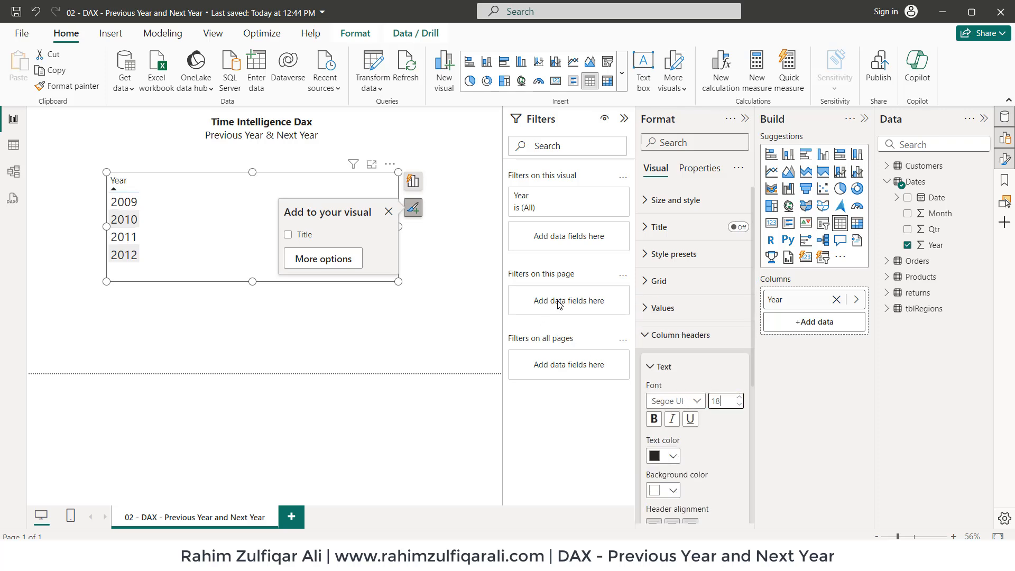
drag(398, 280, 454, 323)
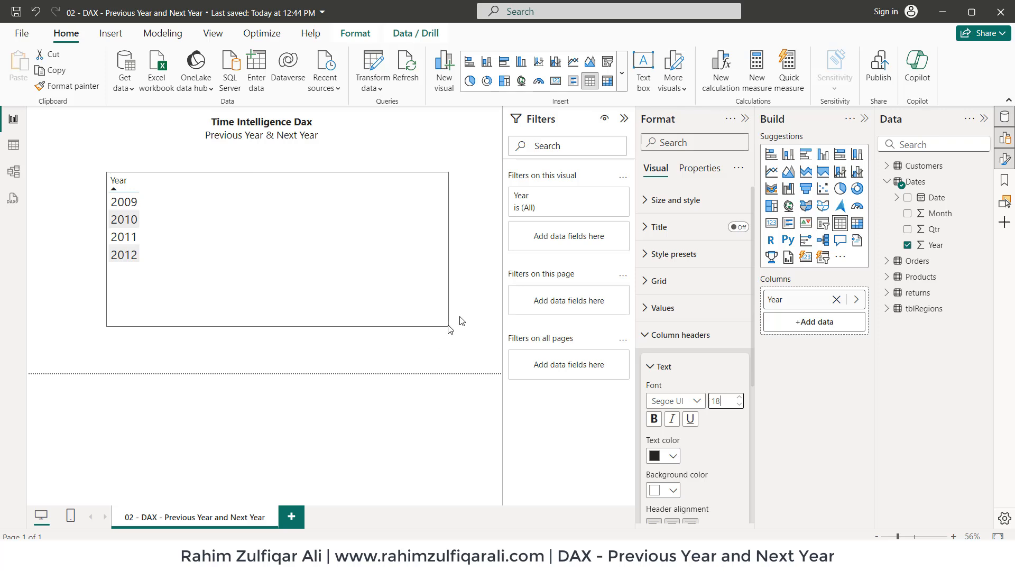
click(624, 118)
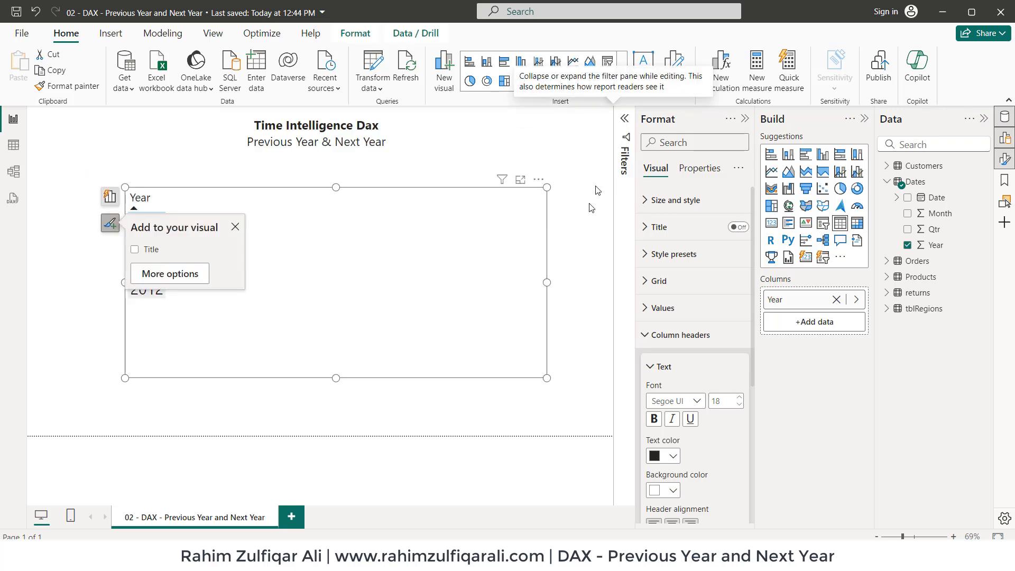
click(578, 240)
click(455, 256)
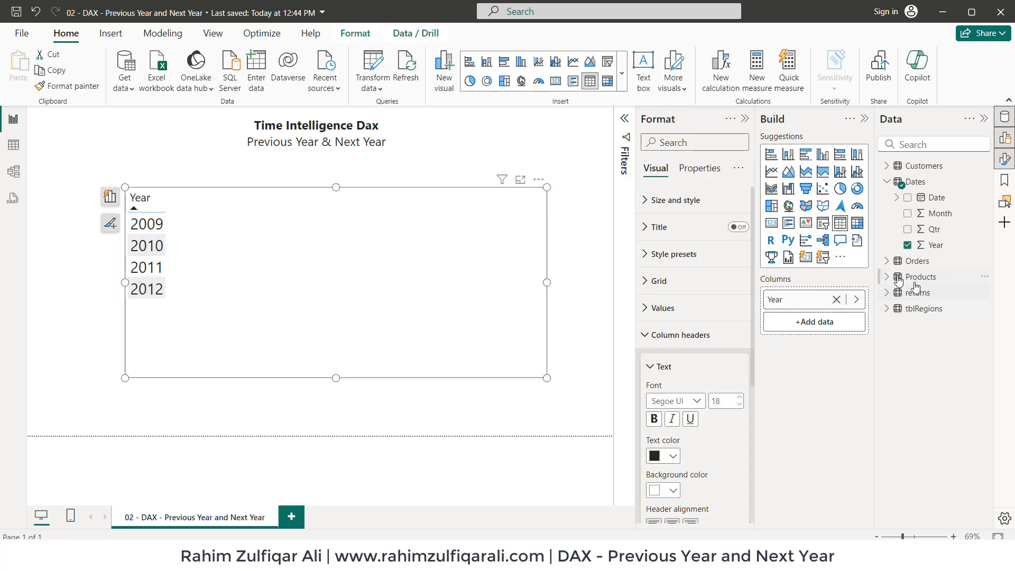
- Add the Total Orders measure from Orders to the Year table visual
click(886, 261)
scroll(924, 306, down, 1)
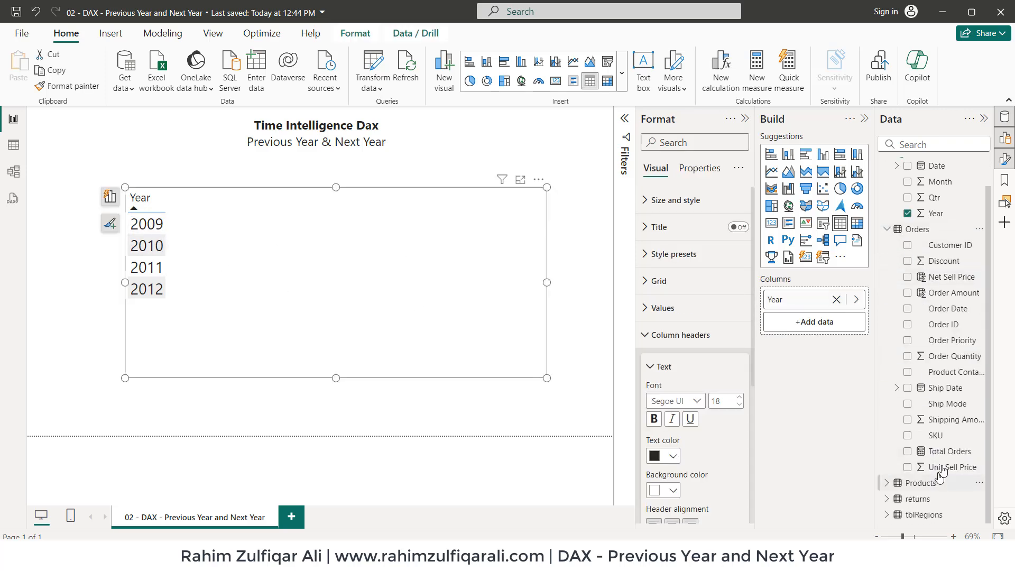
drag(946, 452, 328, 267)
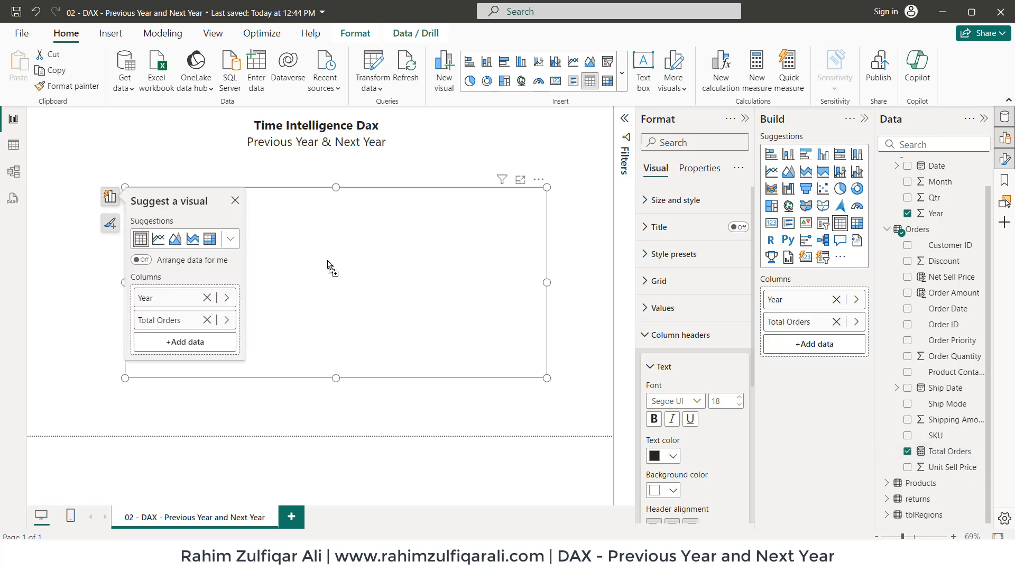
click(239, 204)
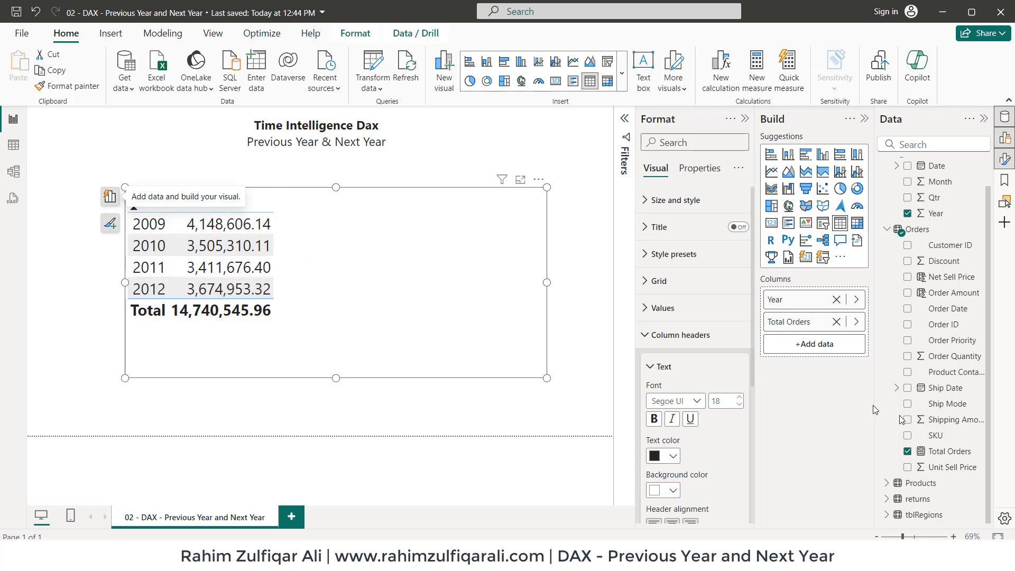
- Format the Total Orders measure with 0 decimal places and a thousands separator
click(952, 450)
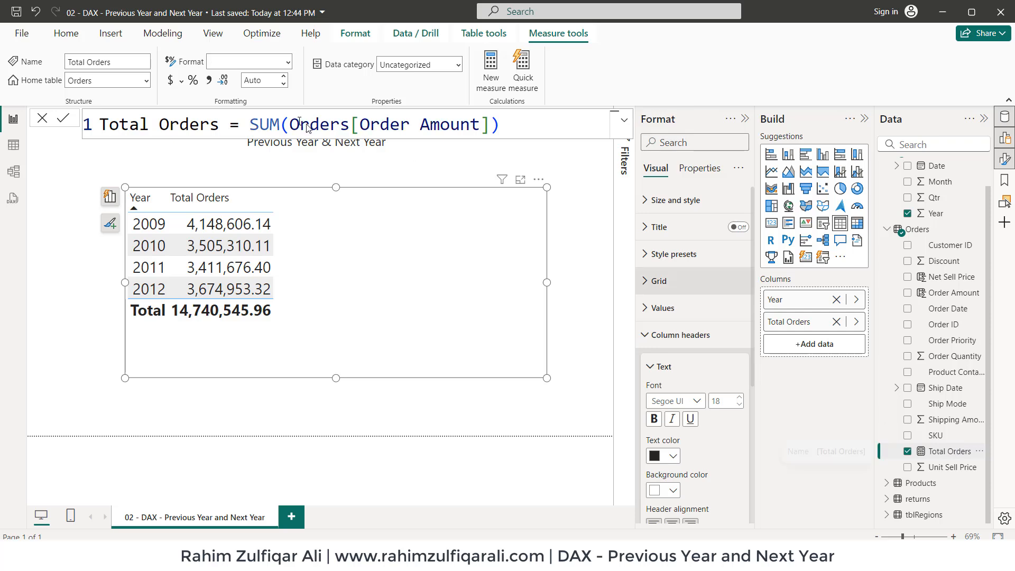
click(270, 80)
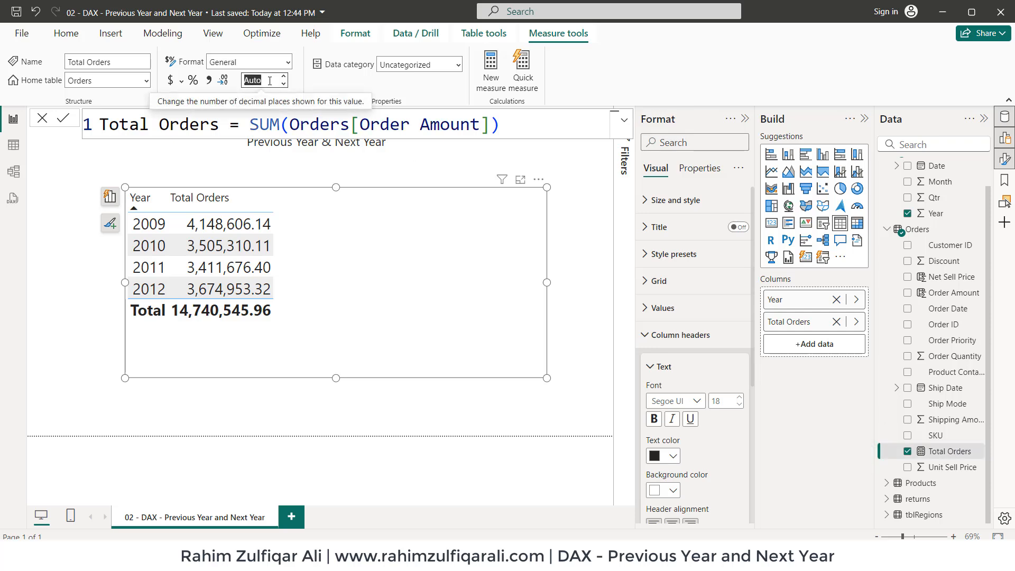
click(270, 80)
text(0)
key(Return)
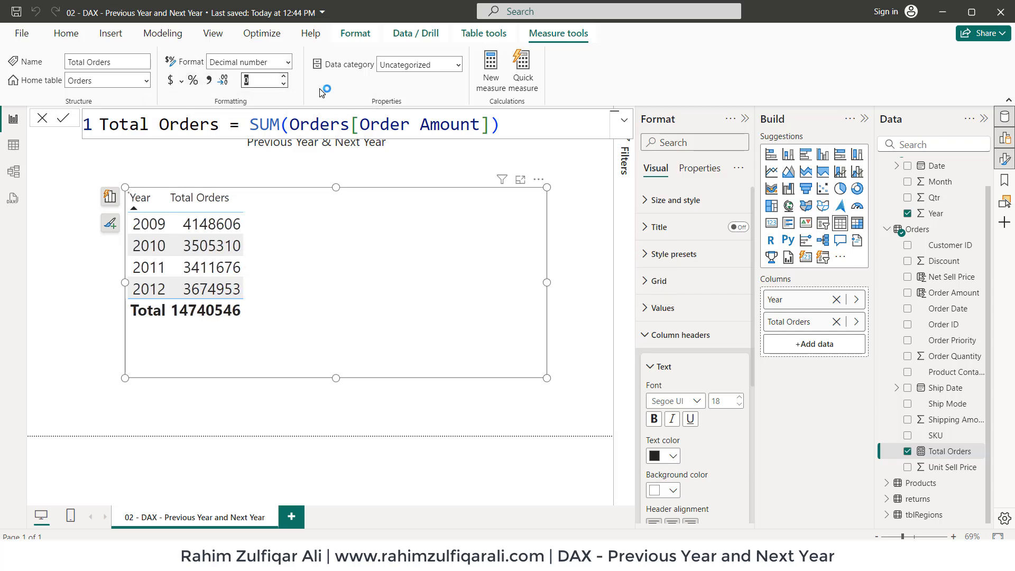
click(209, 80)
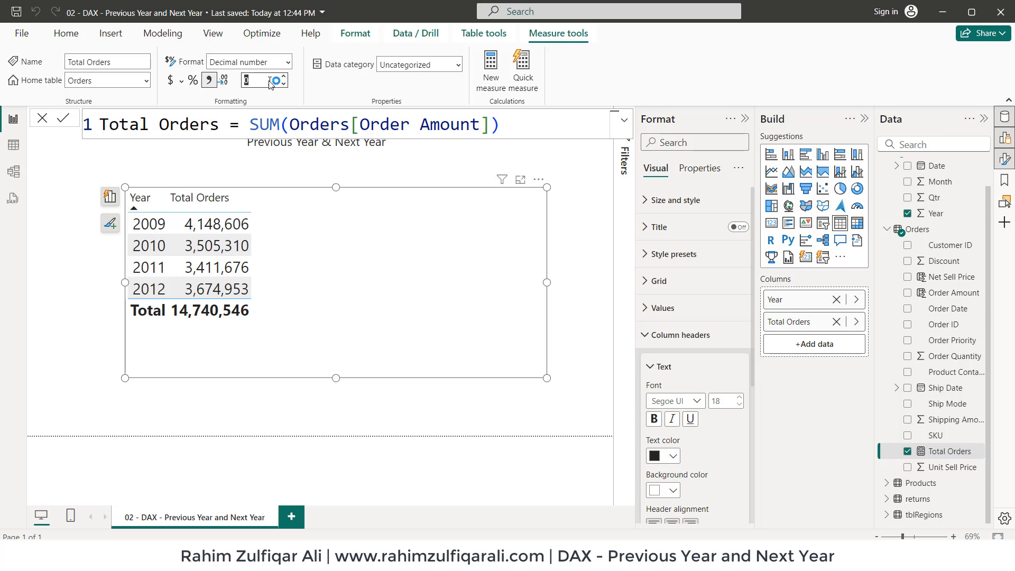
click(531, 224)
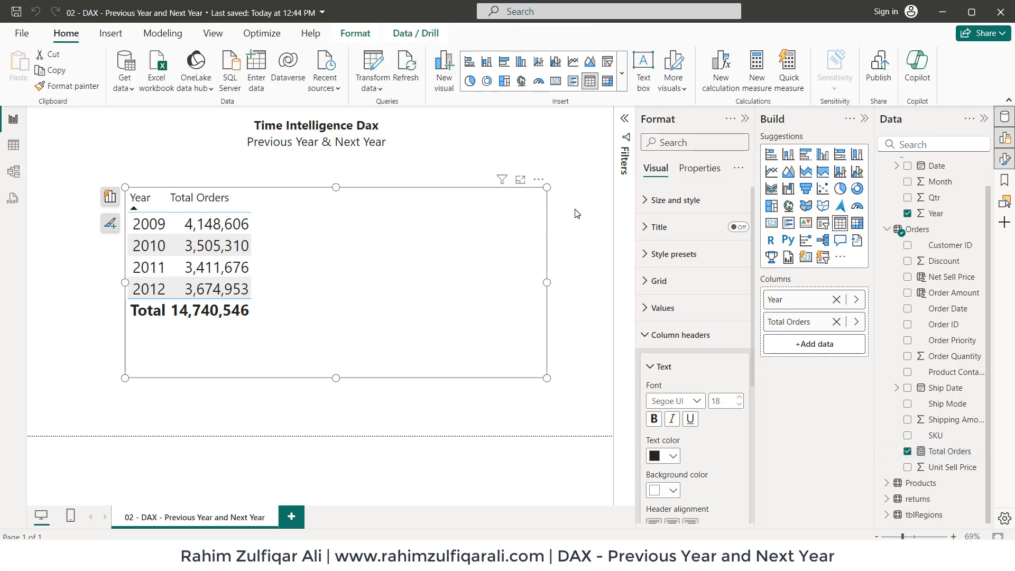
- Create a new measure in the Orders table and name it Order Amount PrevYear
click(922, 231)
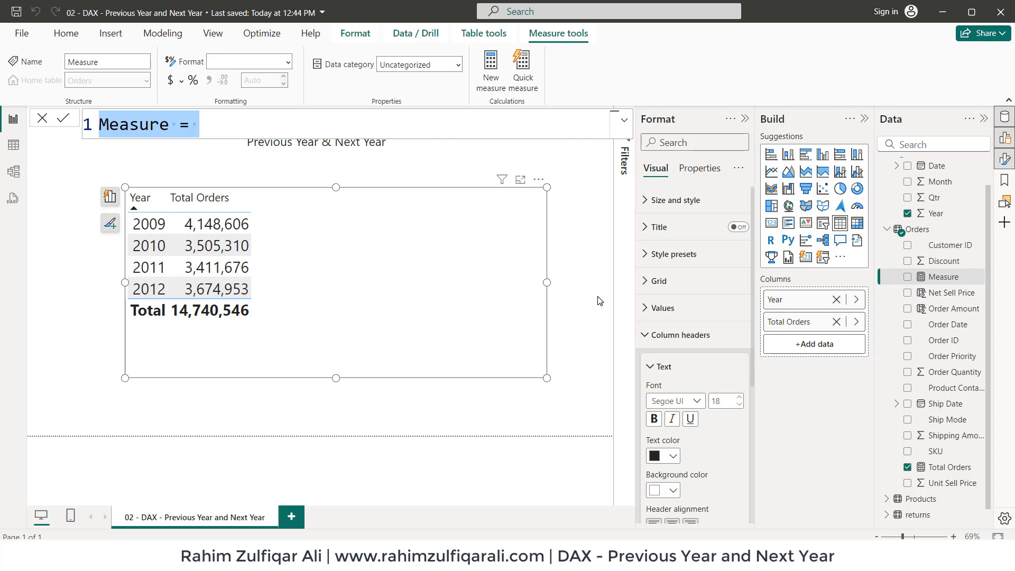
key(ctrl+Left)
key(ctrl+Left)
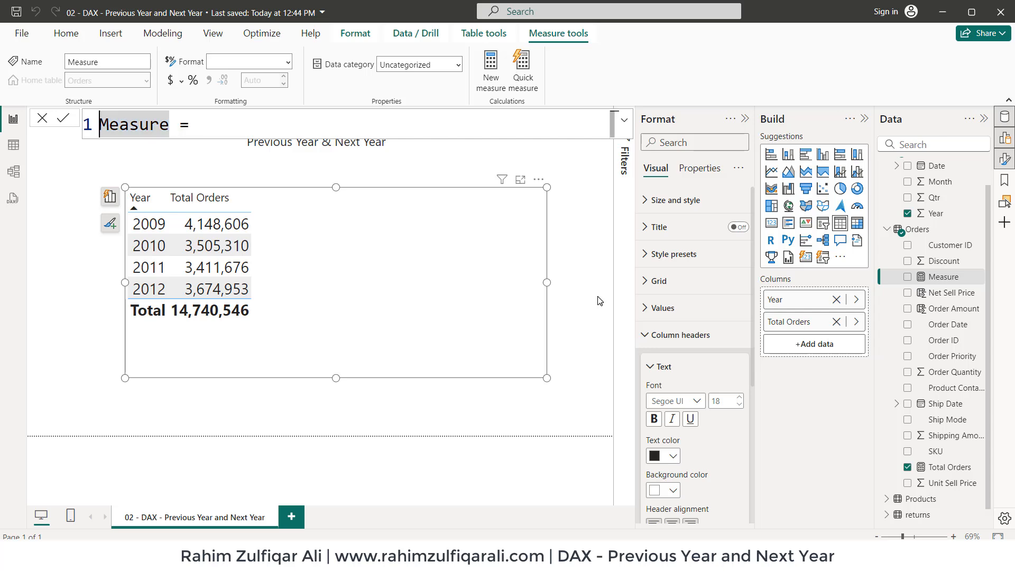
key(ctrl+shift+Right)
text(order)
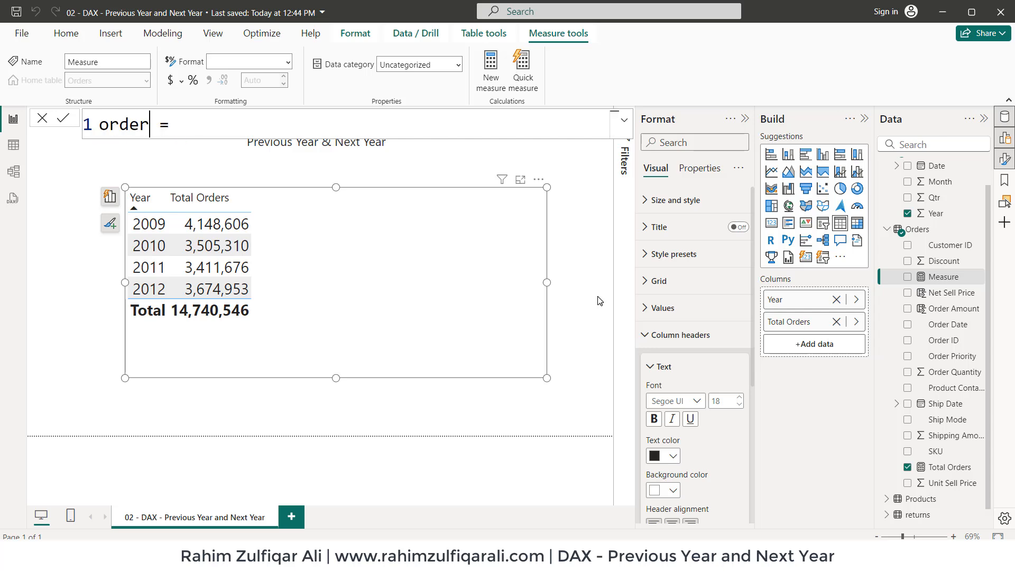
key(BackSpace)
key(BackSpace)
key(BackSpace)
key(BackSpace)
key(BackSpace)
text(Orde rA)
key(BackSpace)
key(BackSpace)
key(BackSpace)
text(r Amoun)
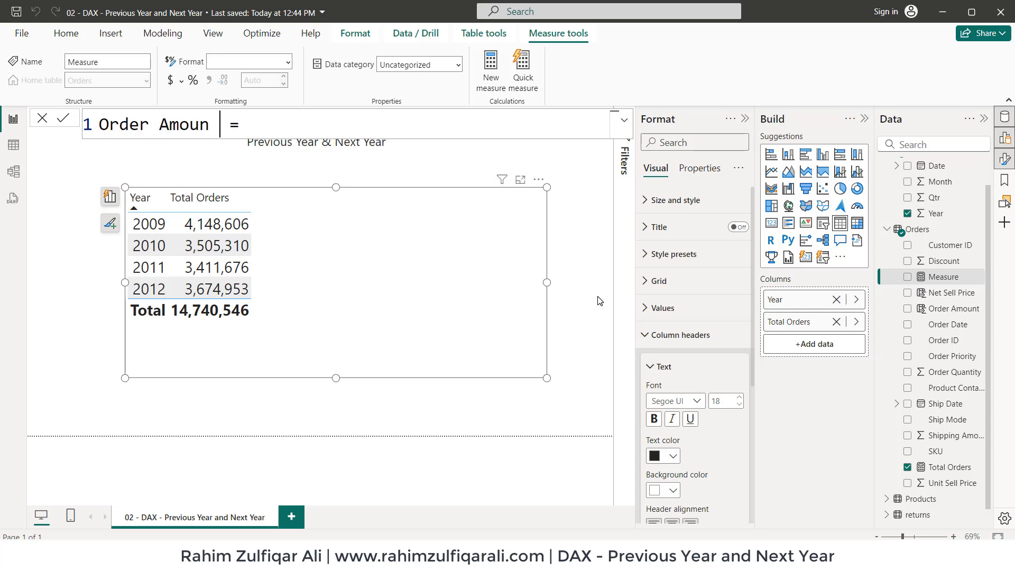
key(BackSpace)
text(t Prevyea)
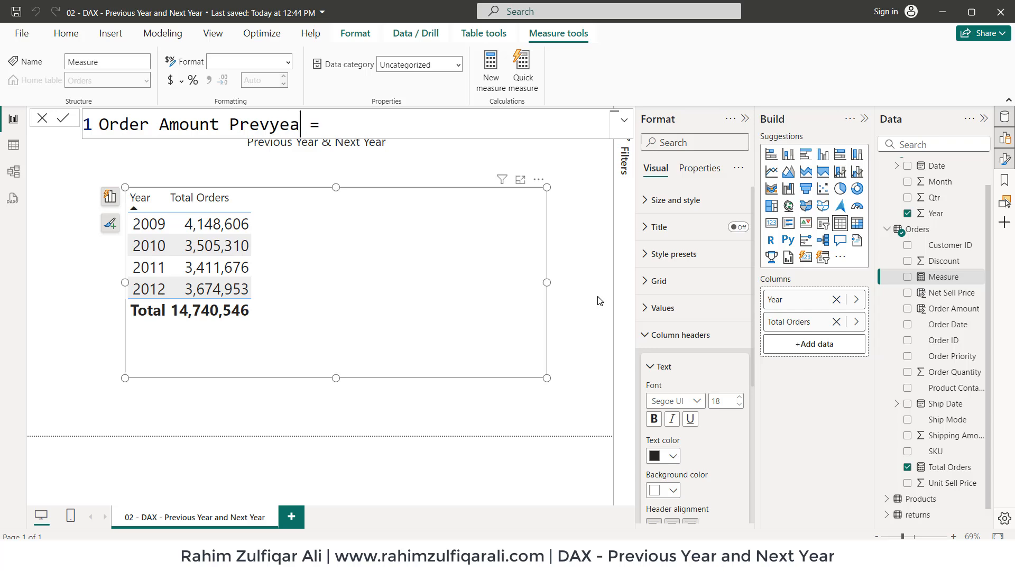
text(r)
key(shift+Left)
text(Y)
- Start the Order Amount PrevYear formula with CALCULATE on [Total Orders] and continue on a second line for the filter
text(cal)
key(Tab)
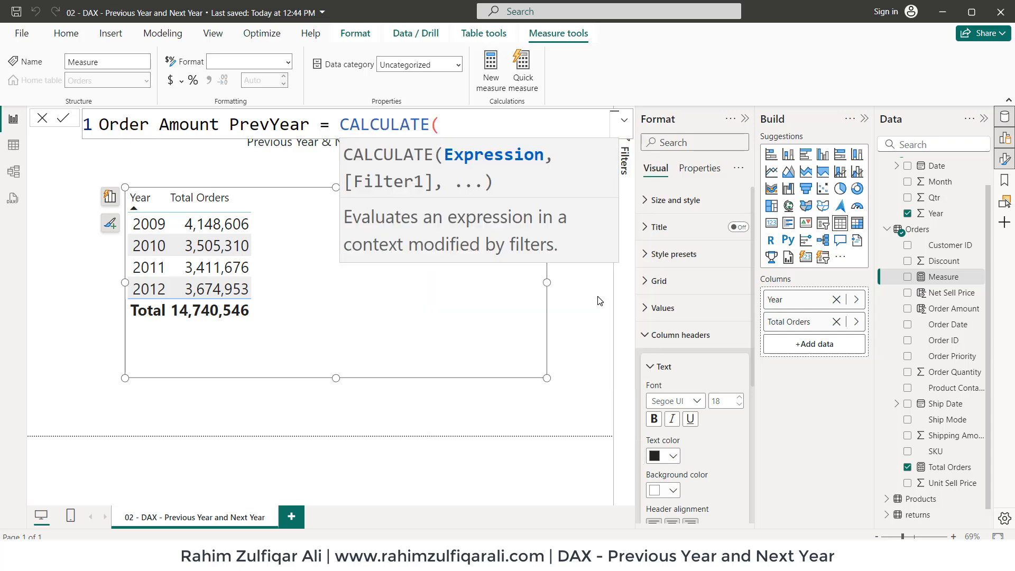
text([)
key(Tab)
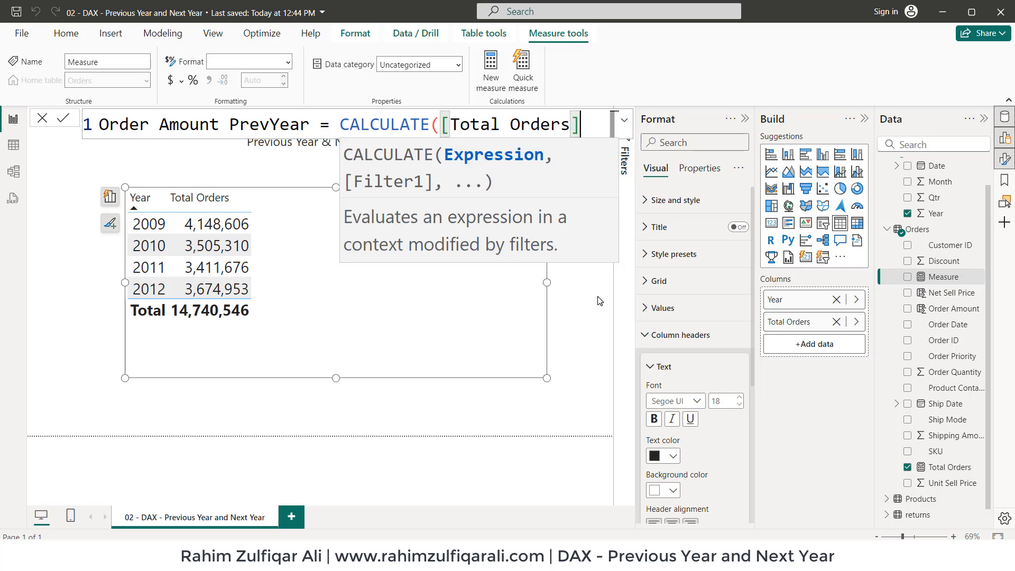
text(,)
key(shift+Return)
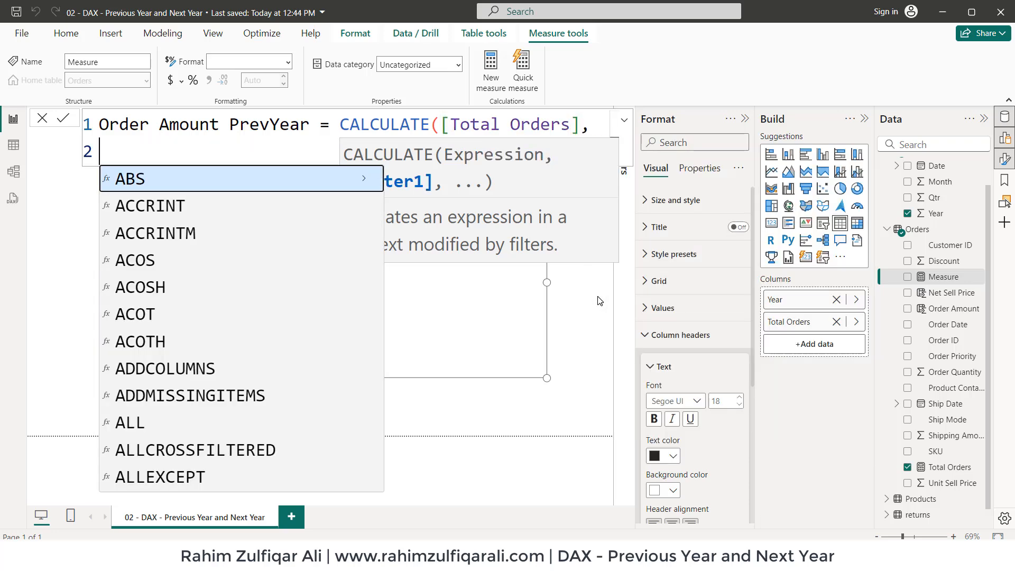
- Insert the PREVIOUSYEAR function as the CALCULATE filter on the formula's second line
text(pe)
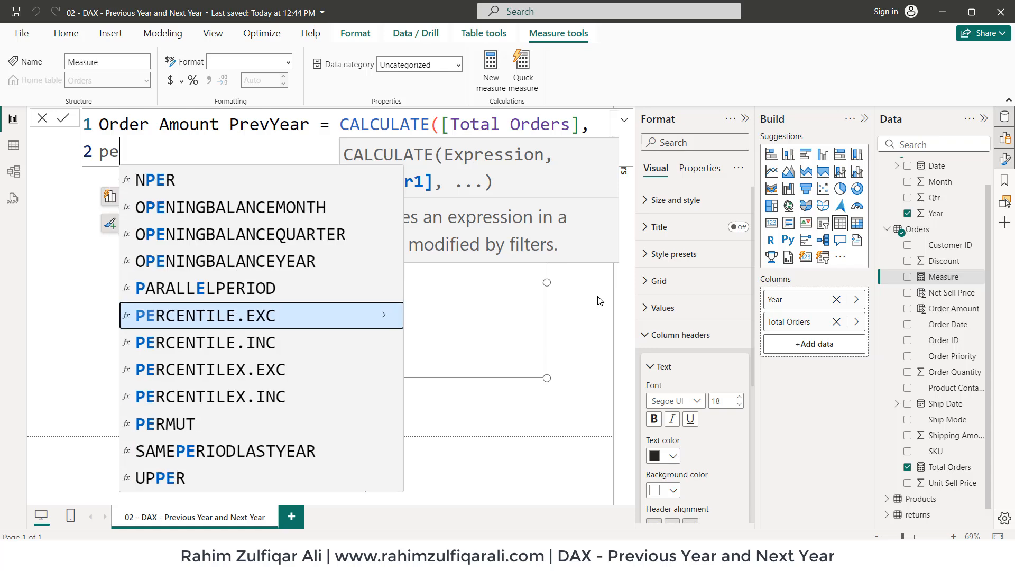
key(BackSpace)
text(re)
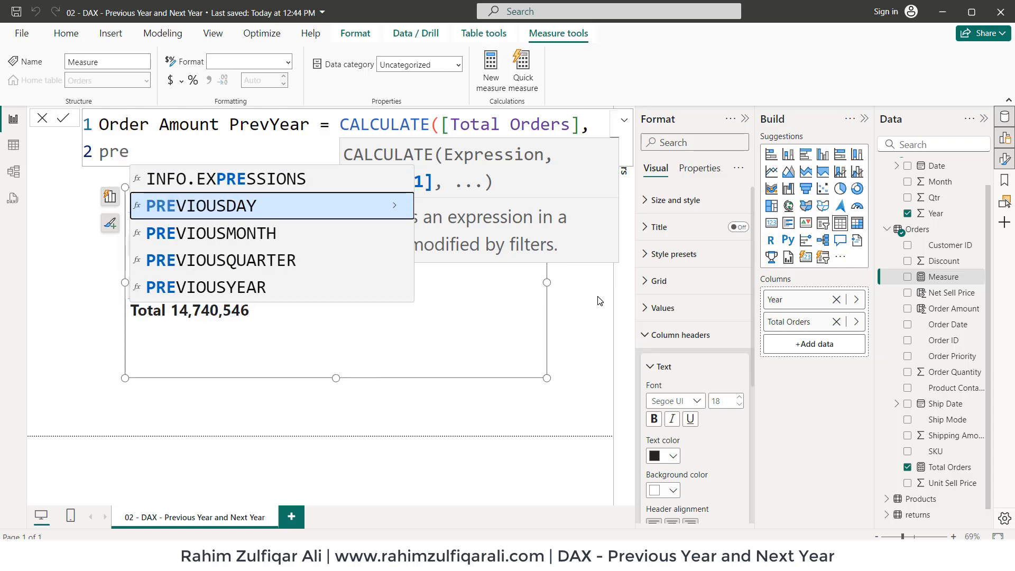
key(Down)
key(Down)
key(Down)
key(Up)
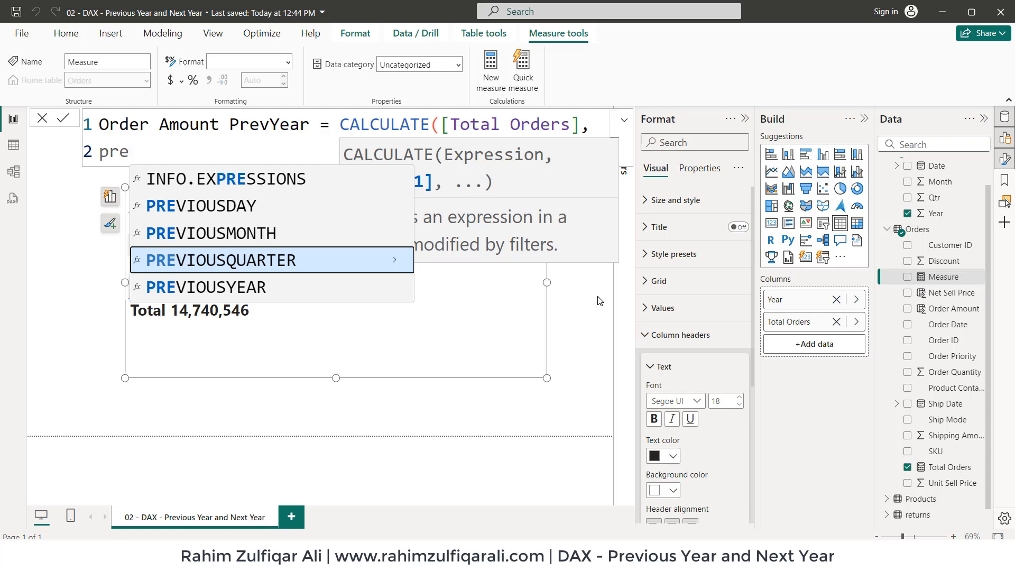
key(Up)
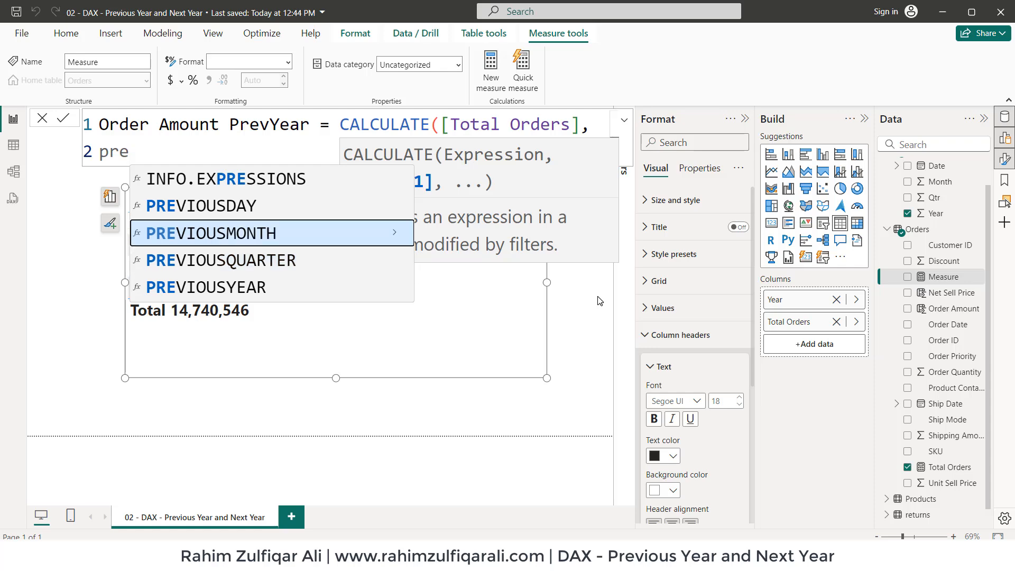
key(Up)
key(Down)
key(Down)
key(Down)
key(Tab)
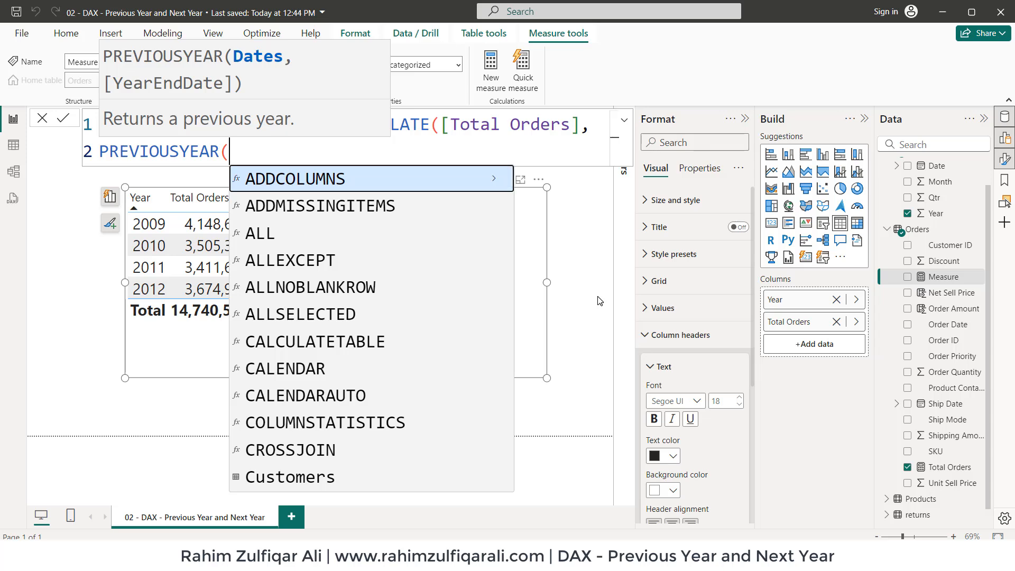
- Give PREVIOUSYEAR the Dates[Date] column as its argument and commit the measure
text(dat)
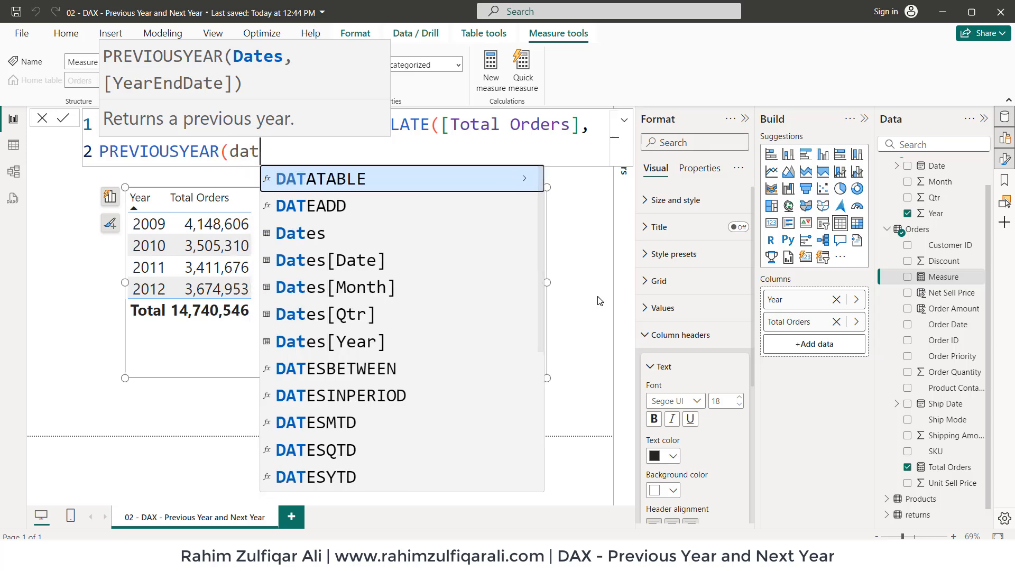
key(Down)
key(Down)
key(Tab)
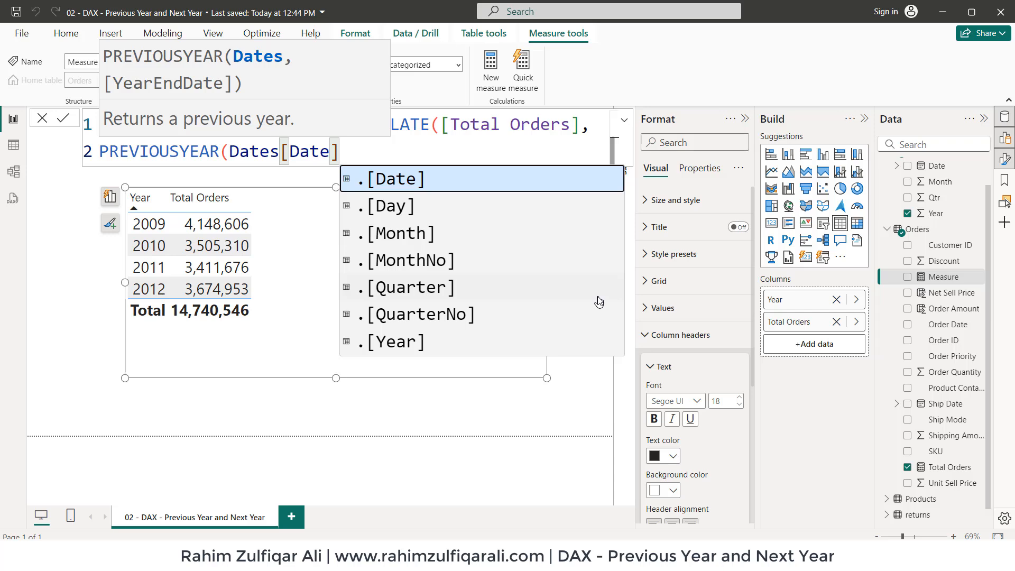
text())
key(Return)
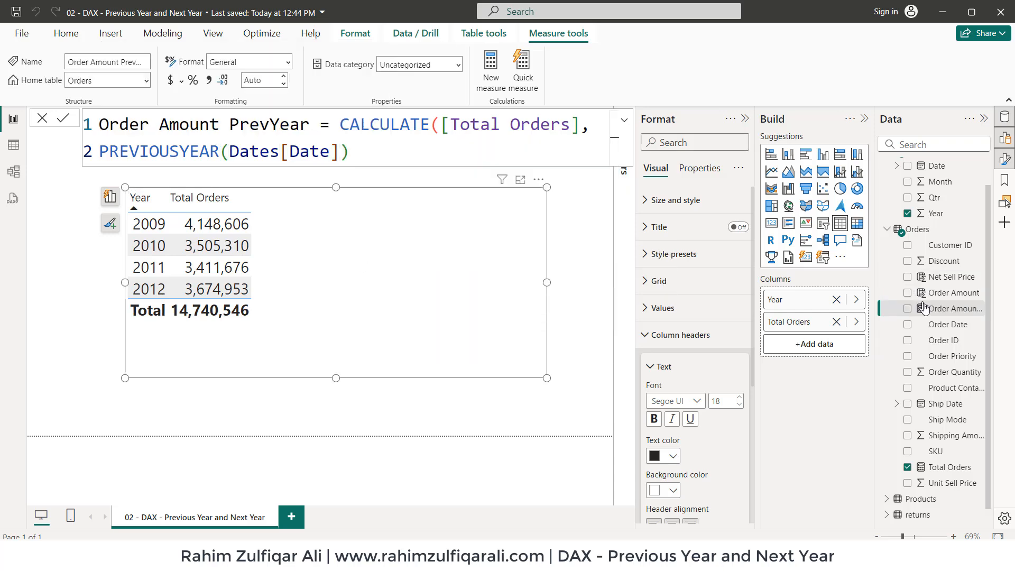
- Add the Order Amount PrevYear measure to the Year table visual and format it with 0 decimal places and a thousands separator
drag(924, 309, 385, 235)
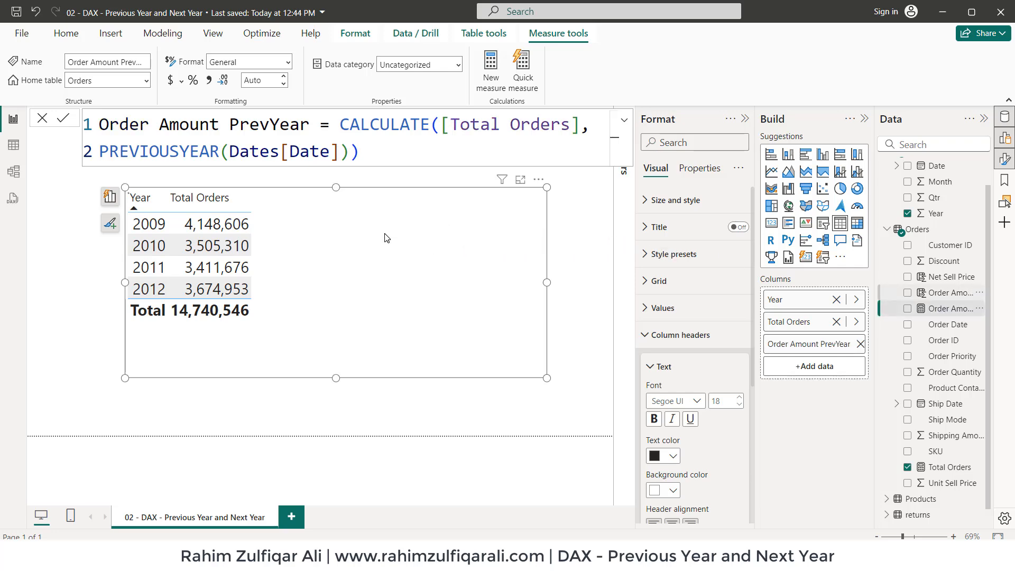
click(408, 409)
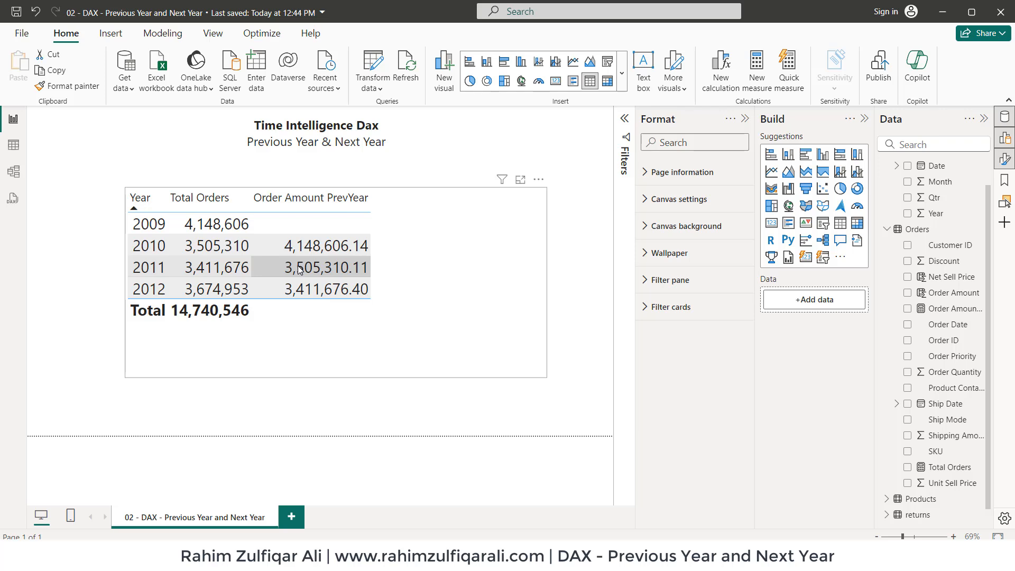
click(950, 308)
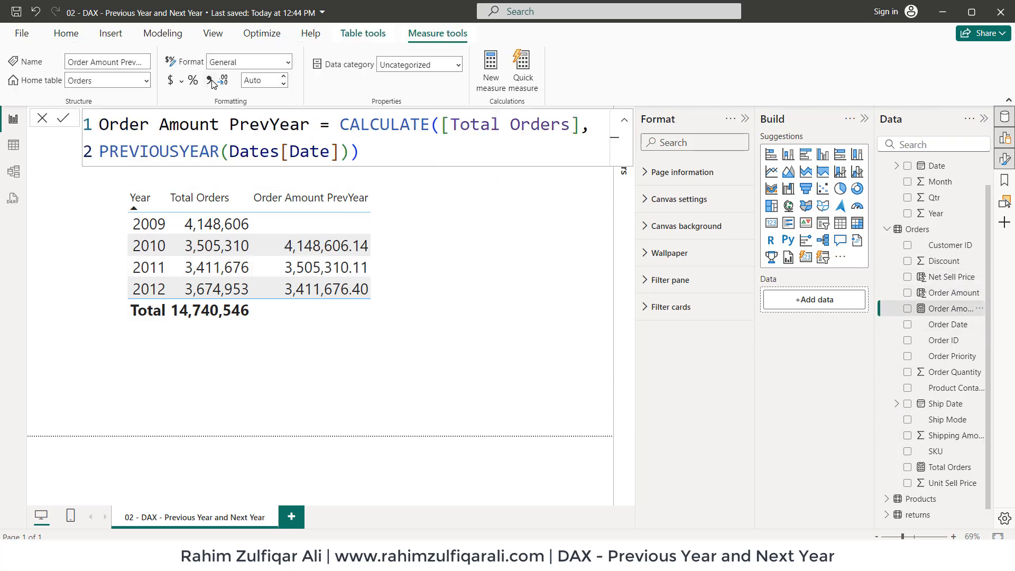
click(281, 82)
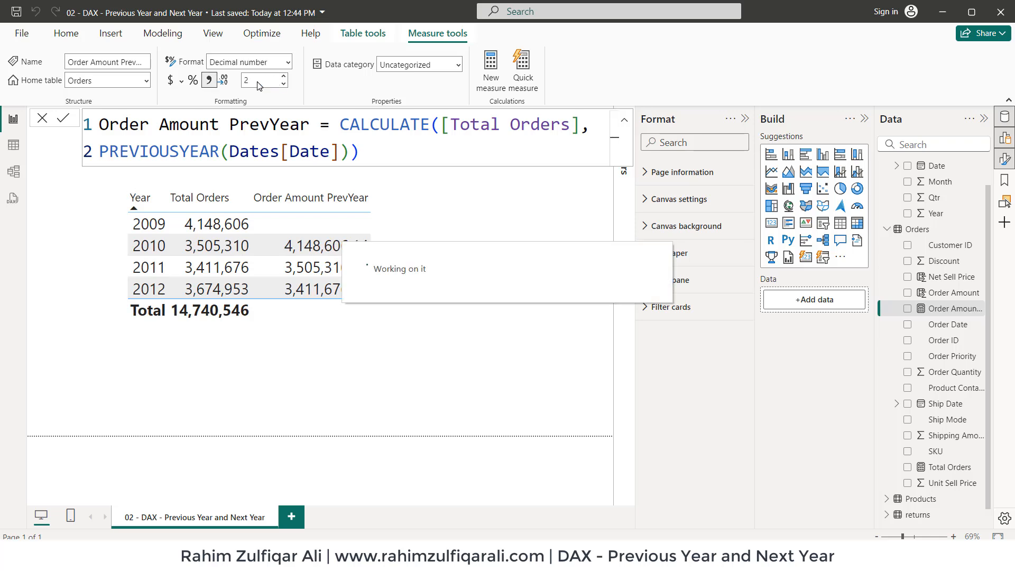
double_click(258, 81)
text(0)
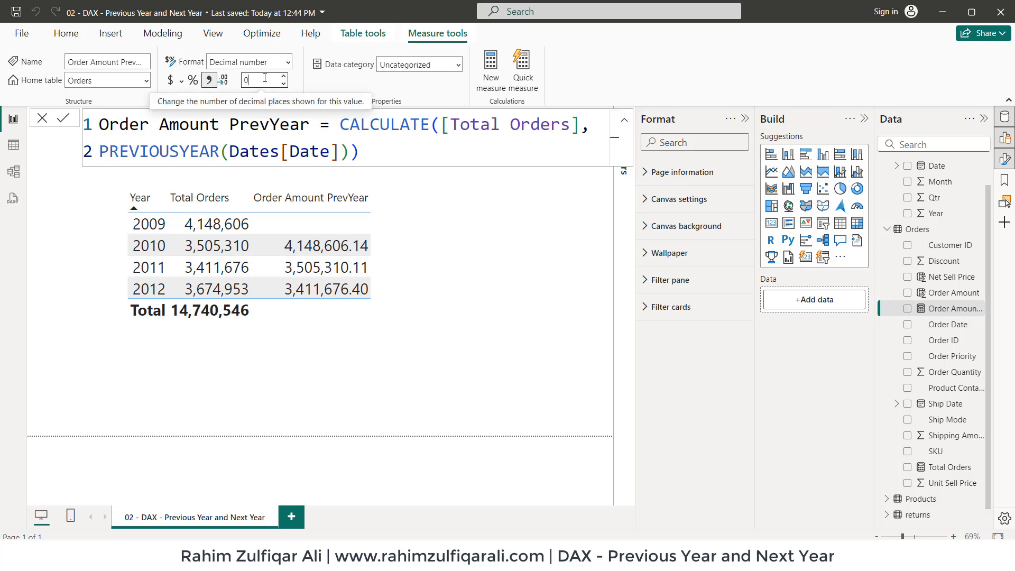
key(Return)
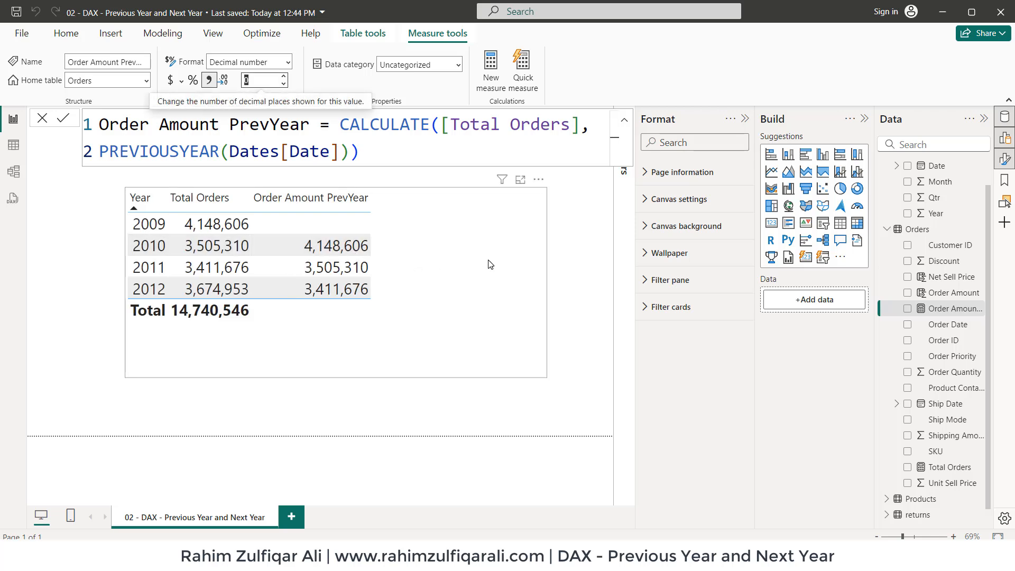
click(524, 255)
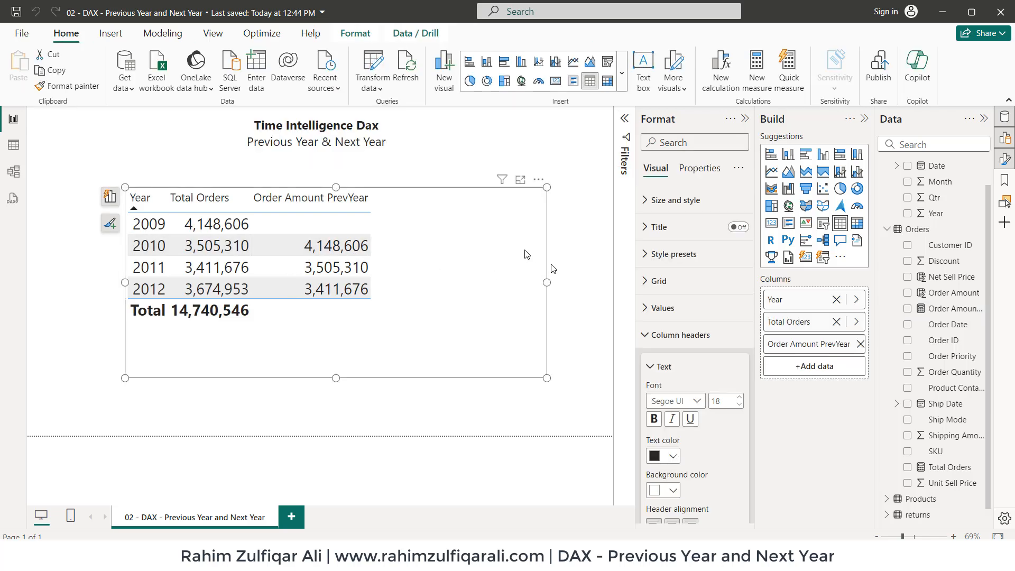
click(589, 270)
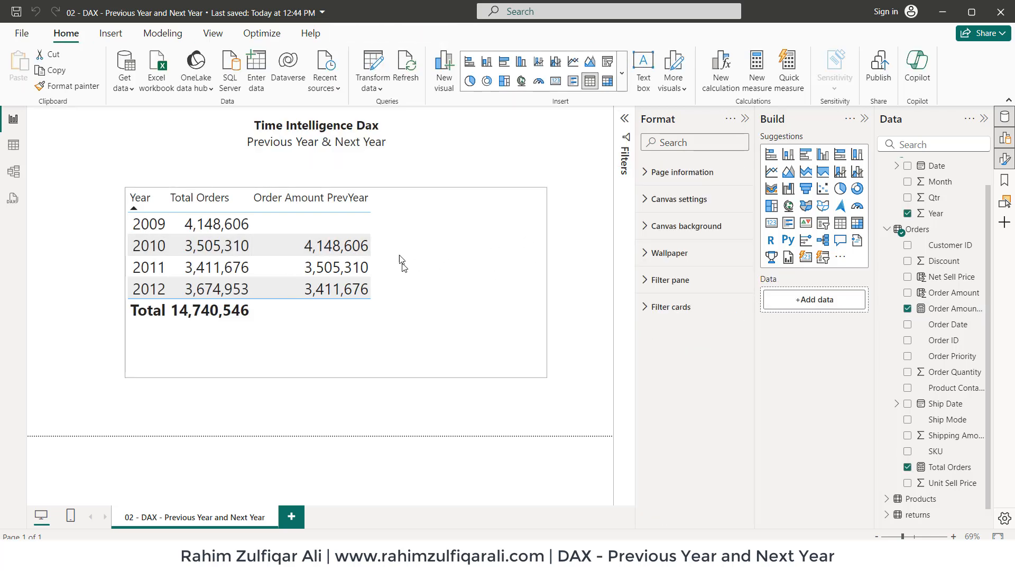
- Create another measure in the Orders table and name it Order Amount NextYear
click(526, 246)
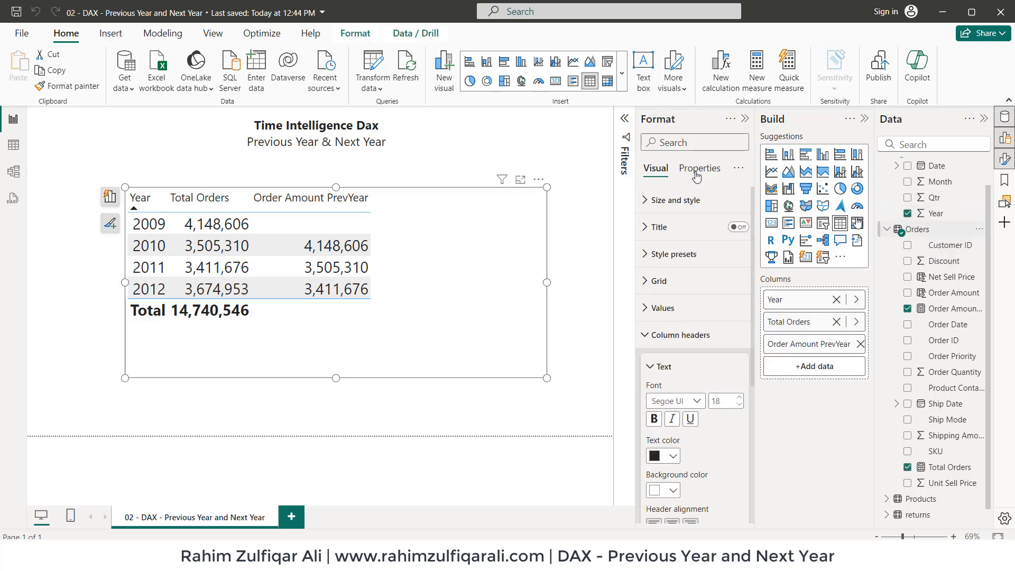
click(919, 229)
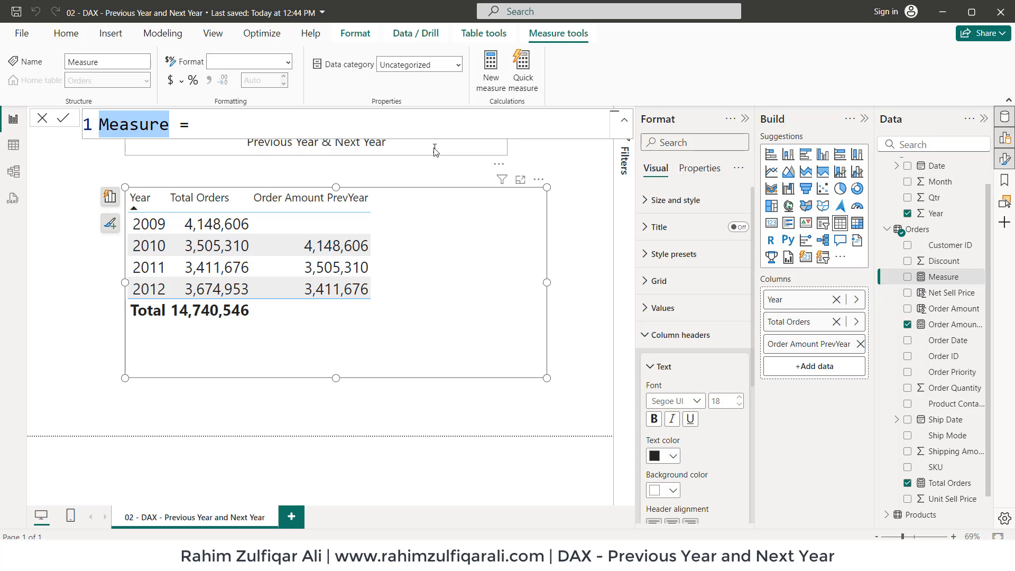
text(Order Amount )
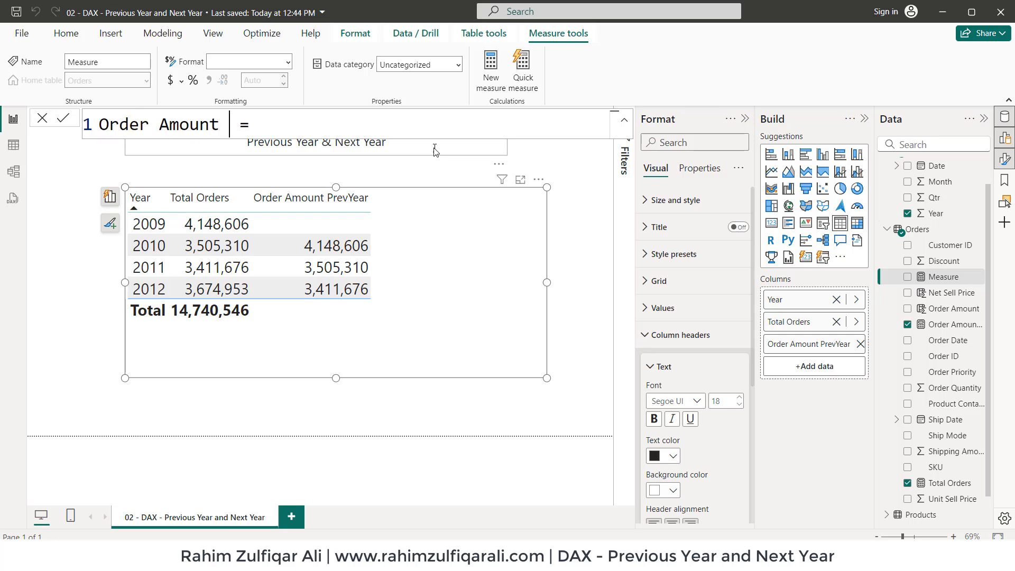
text(NextYear)
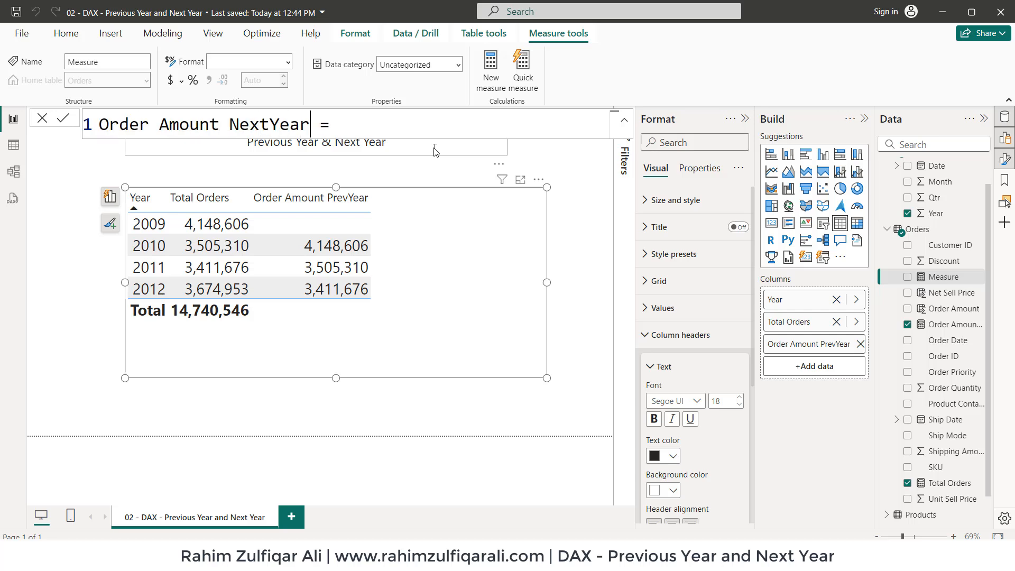
- Start the Order Amount NextYear formula with CALCULATE on [Total Orders] and continue on a second line for the filter
key(End)
text(C)
key(Tab)
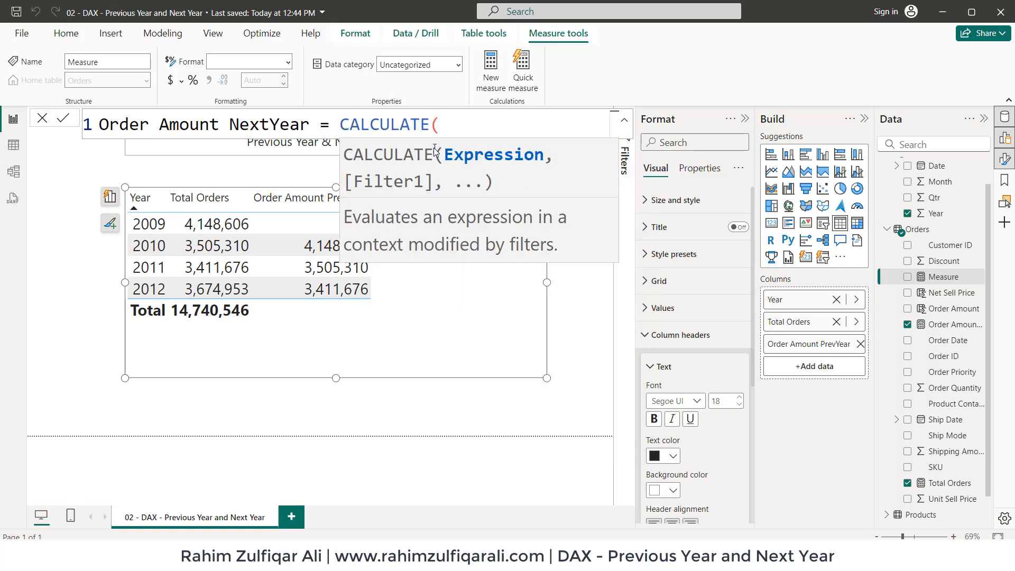
text([)
key(Down)
key(Tab)
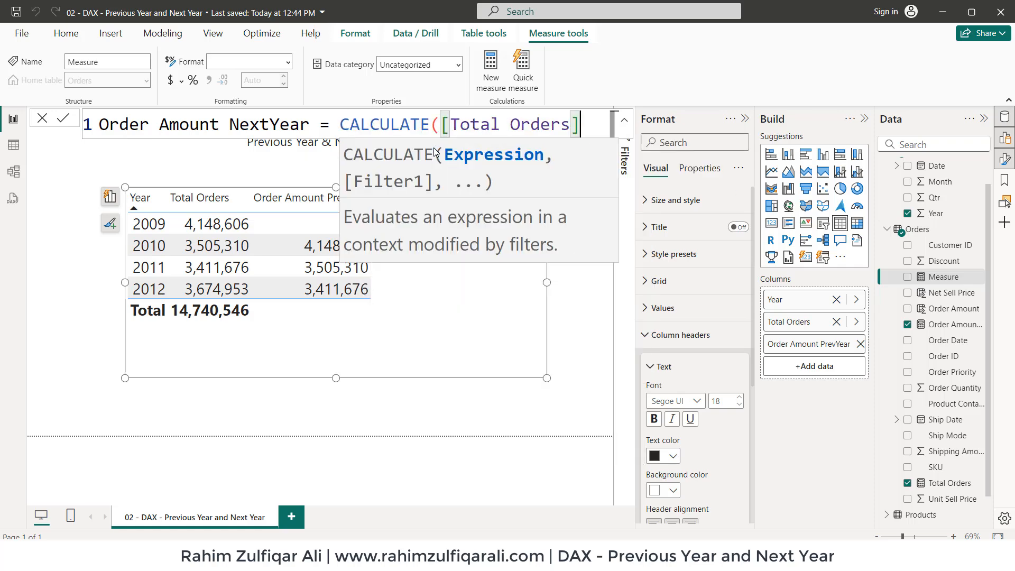
text(,)
key(shift+Return)
- Insert the NEXTYEAR function as the filter argument on the second line of the Order Amount NextYear formula
text(next)
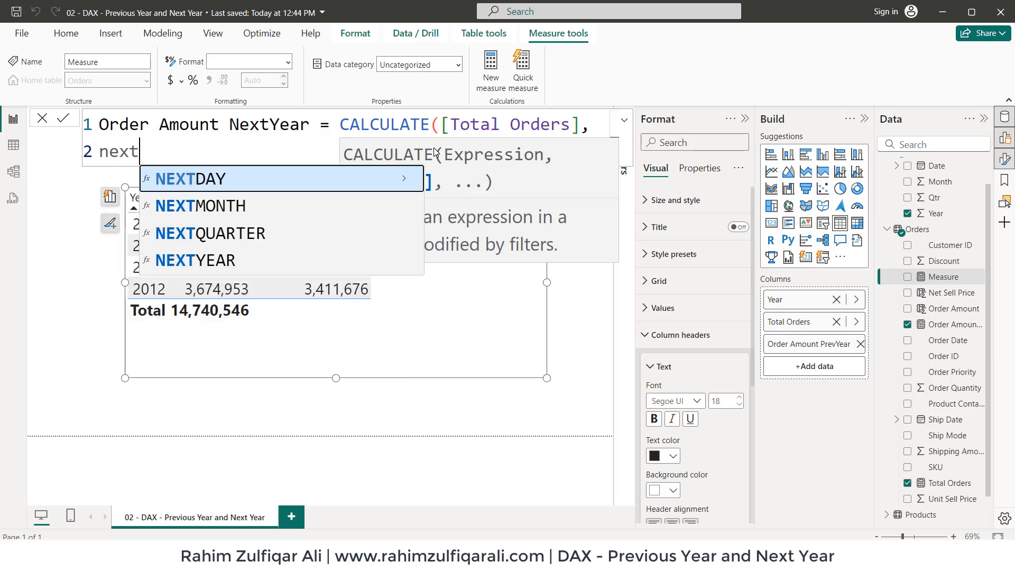
key(Down)
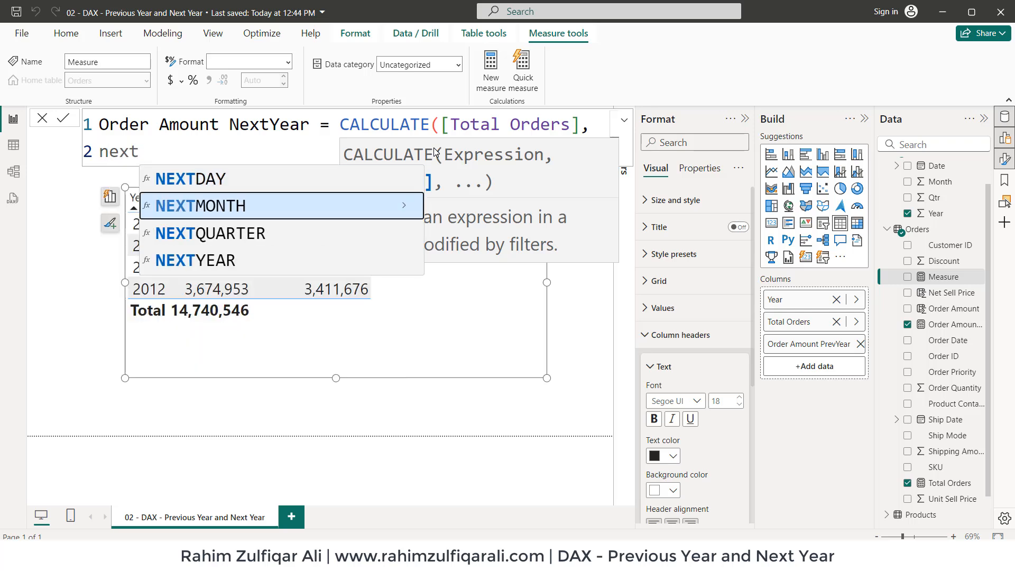
key(Down)
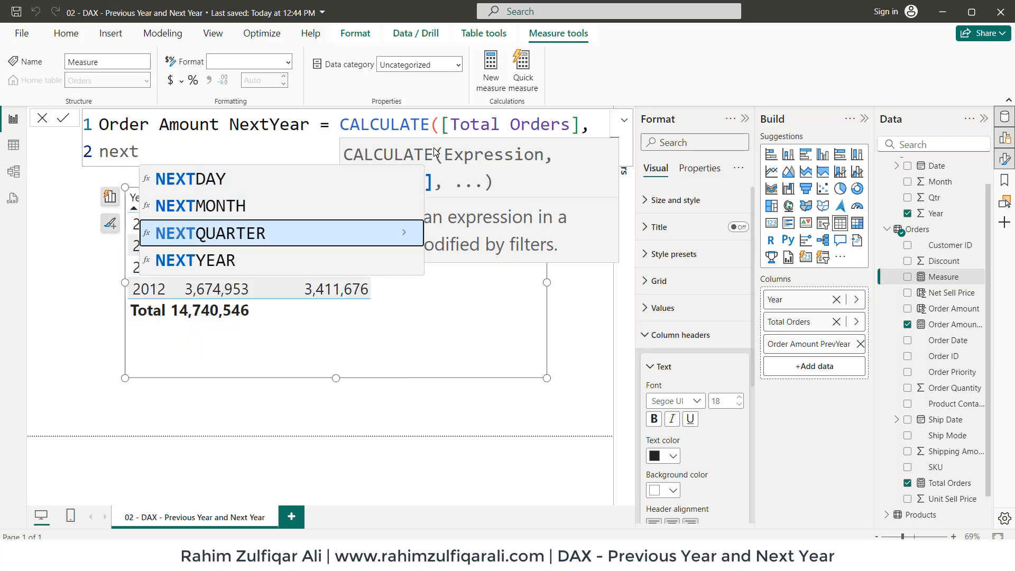
key(Up)
key(Up)
key(Down)
key(Down)
key(Down)
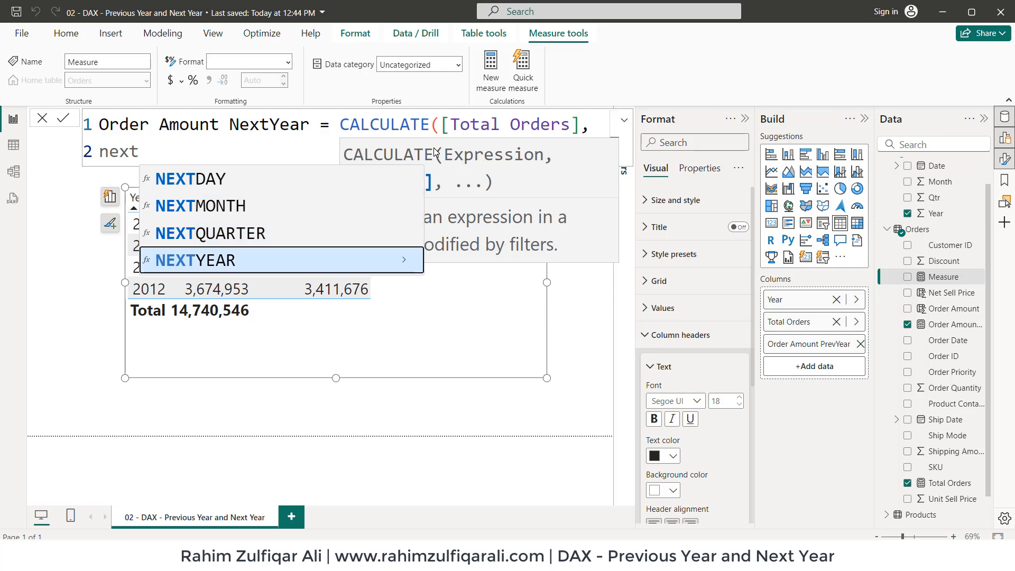
key(Tab)
- Give NEXTYEAR the Dates[Date] column as its argument, close the function and commit the measure
text(data)
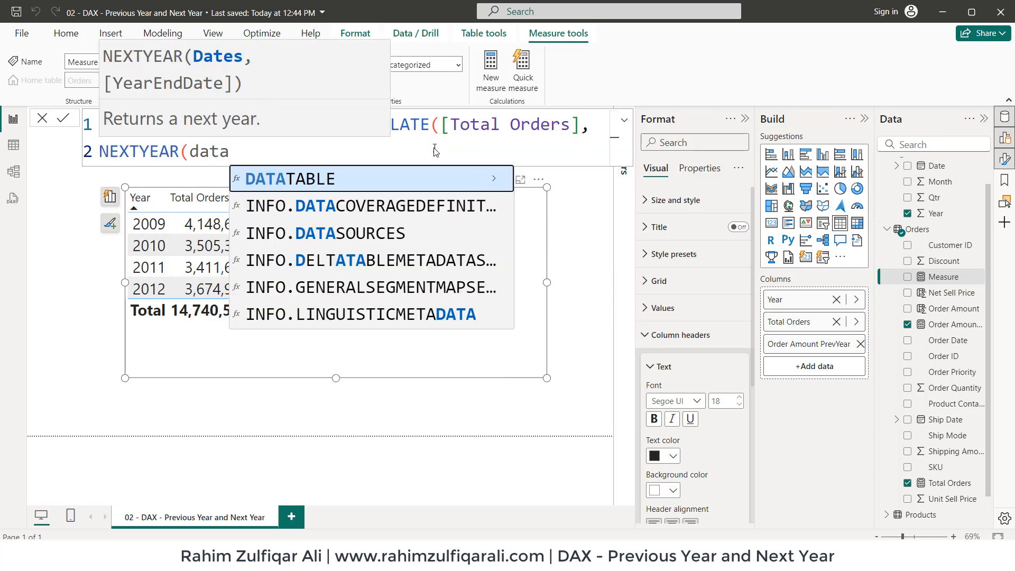
key(BackSpace)
text(es)
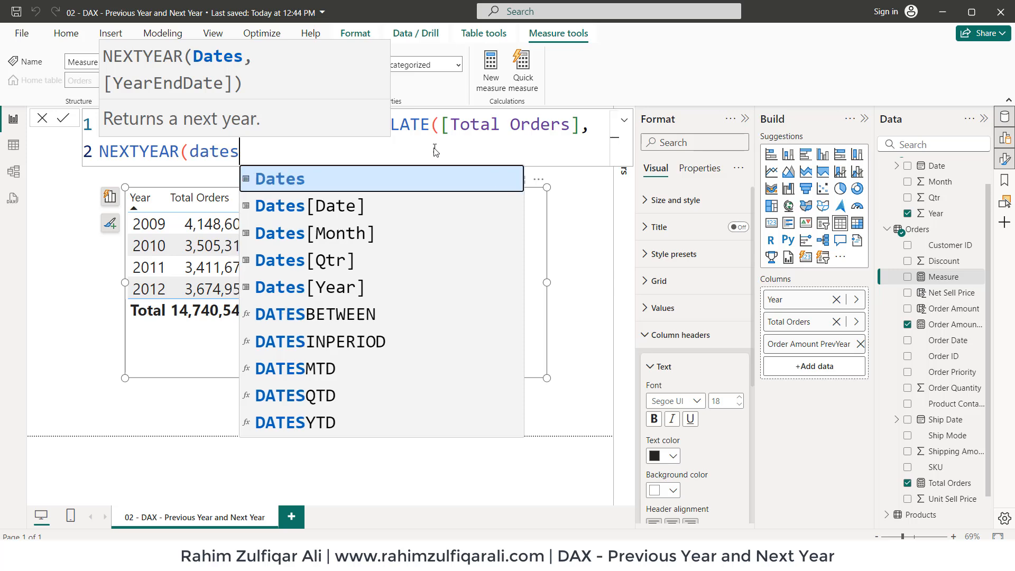
key(Down)
key(Tab)
text())
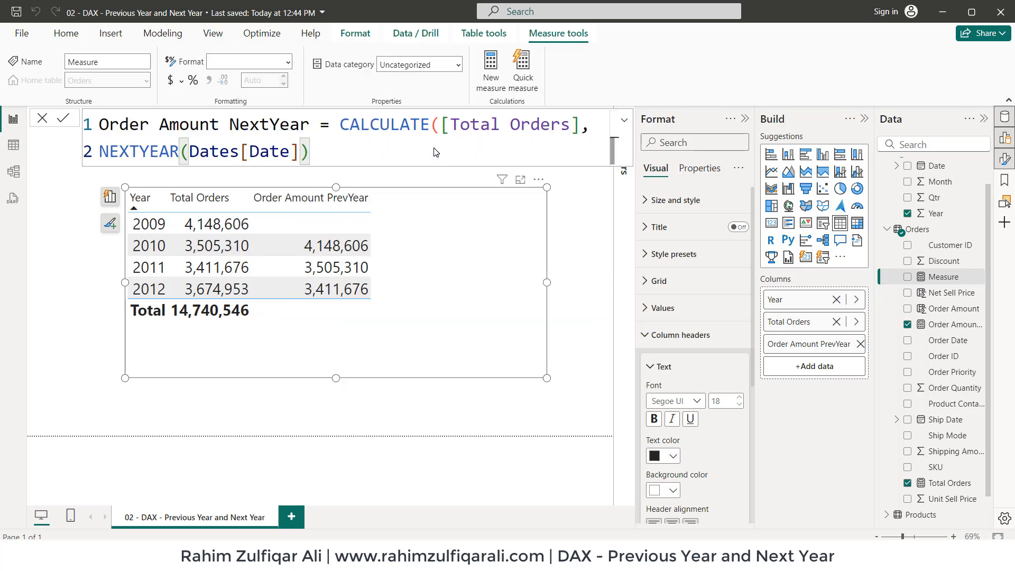
key(Return)
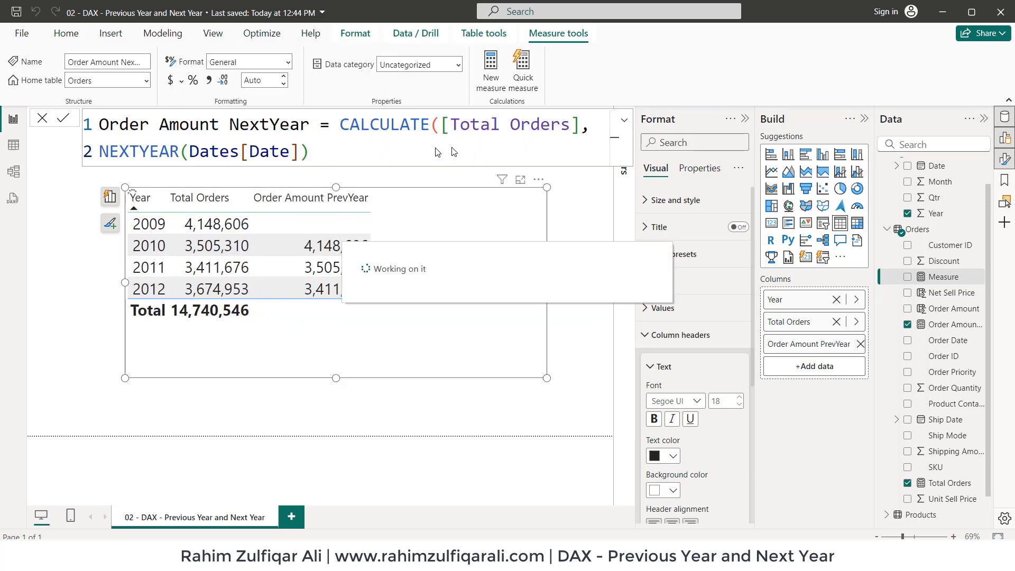
- Add the Order Amount NextYear measure to the Year table visual, format it with 0 decimal places and deselect the visual
drag(949, 313, 482, 235)
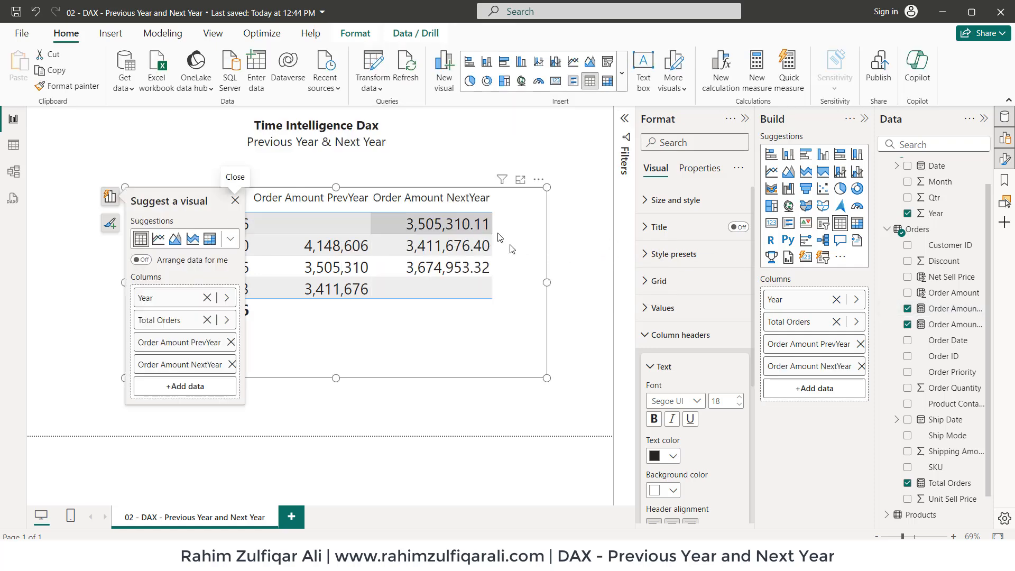
click(929, 309)
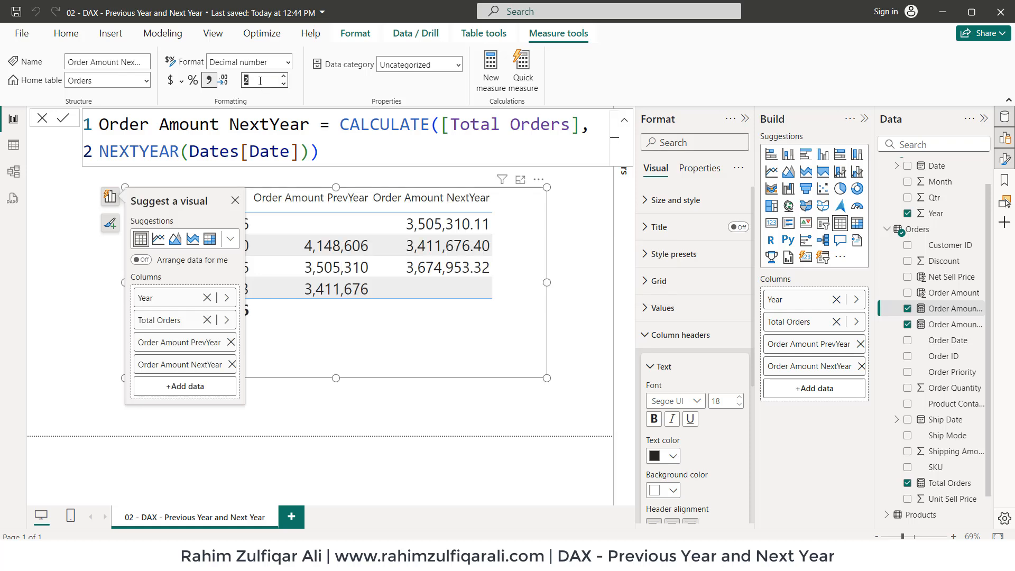
click(260, 81)
text(0)
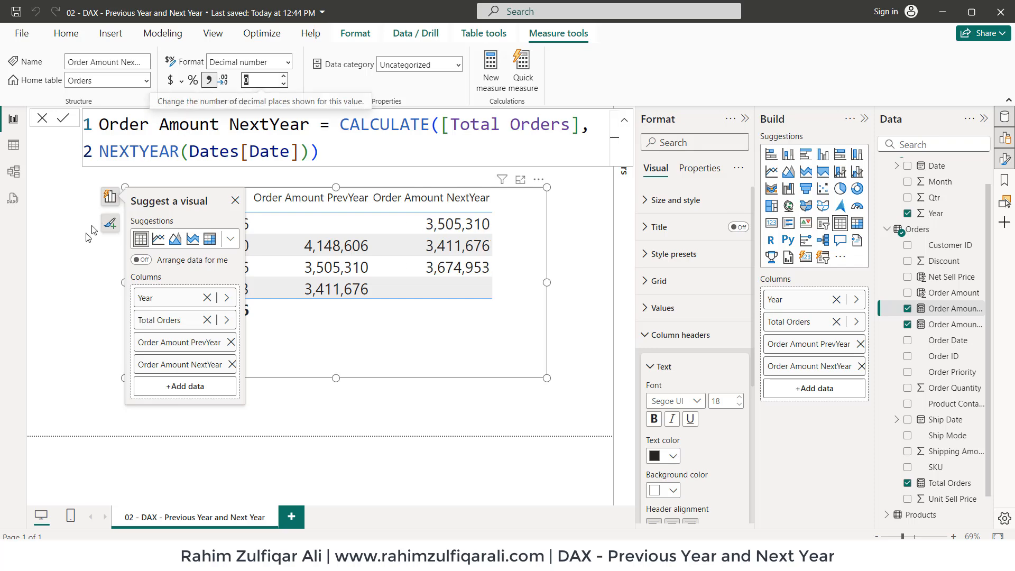
click(71, 261)
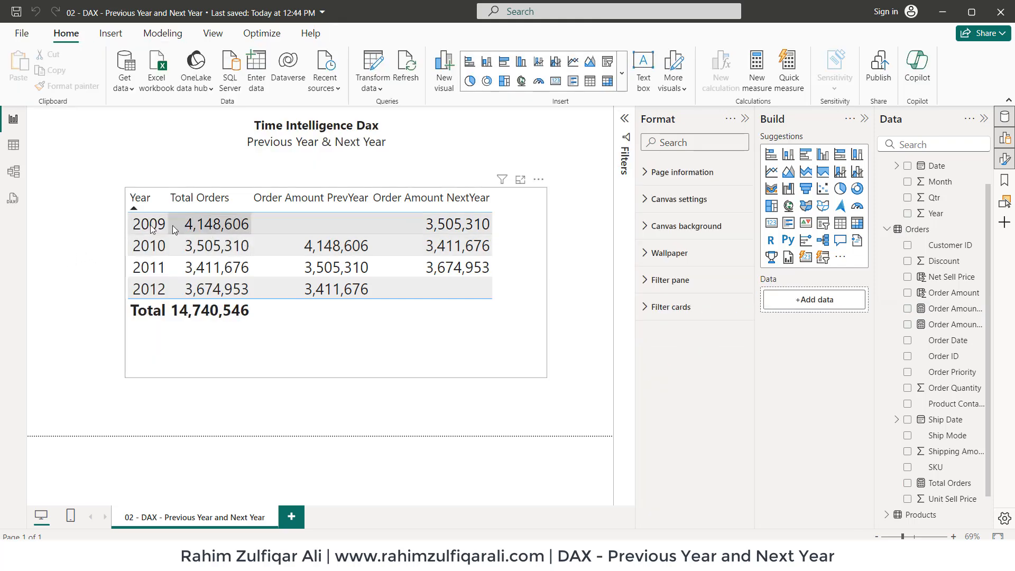